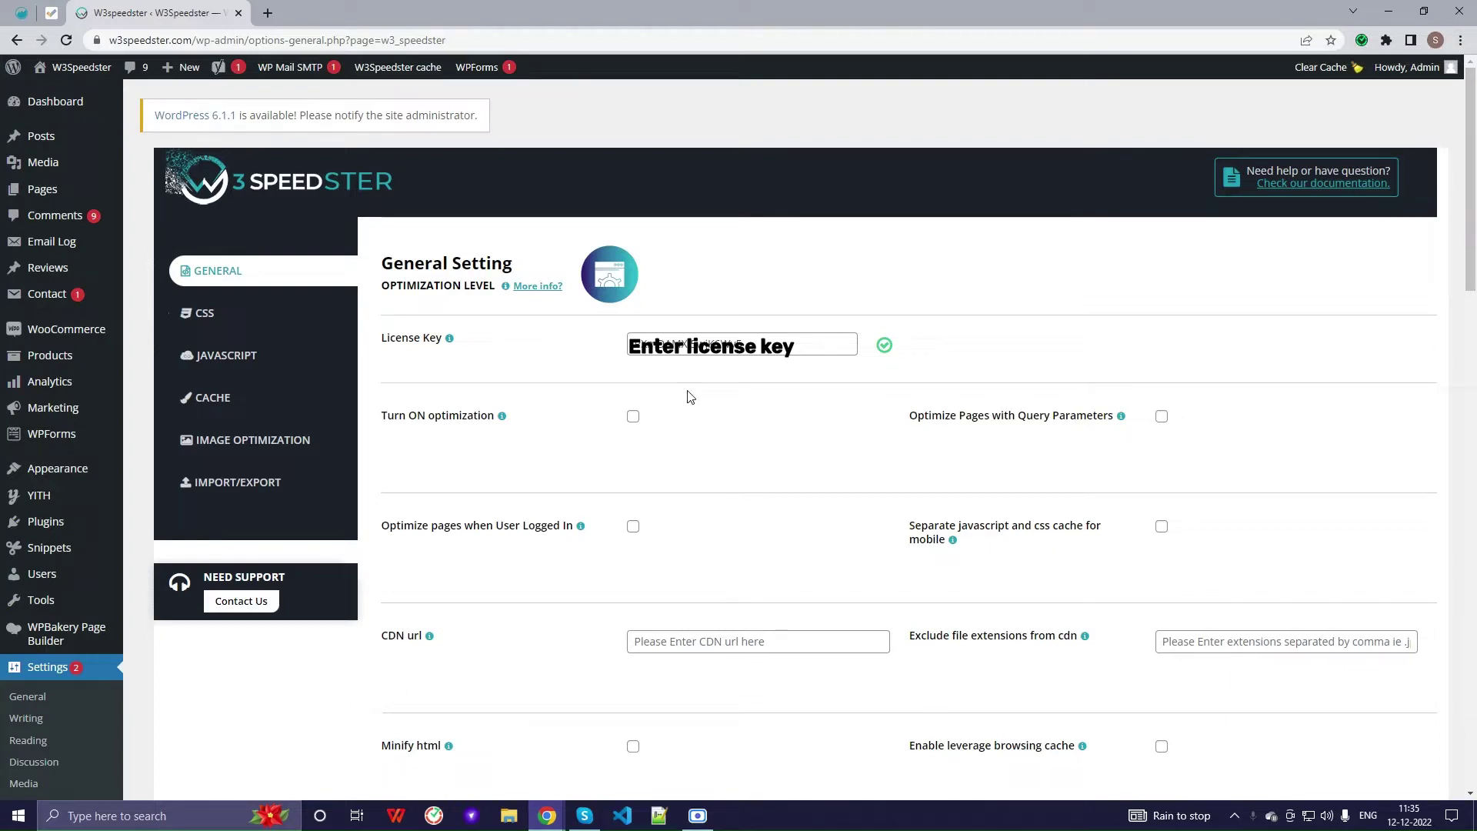
Turn on optimization and enable Load critical Css and Load critical Css in style Tag.
left_click(633, 417)
left_click(292, 314)
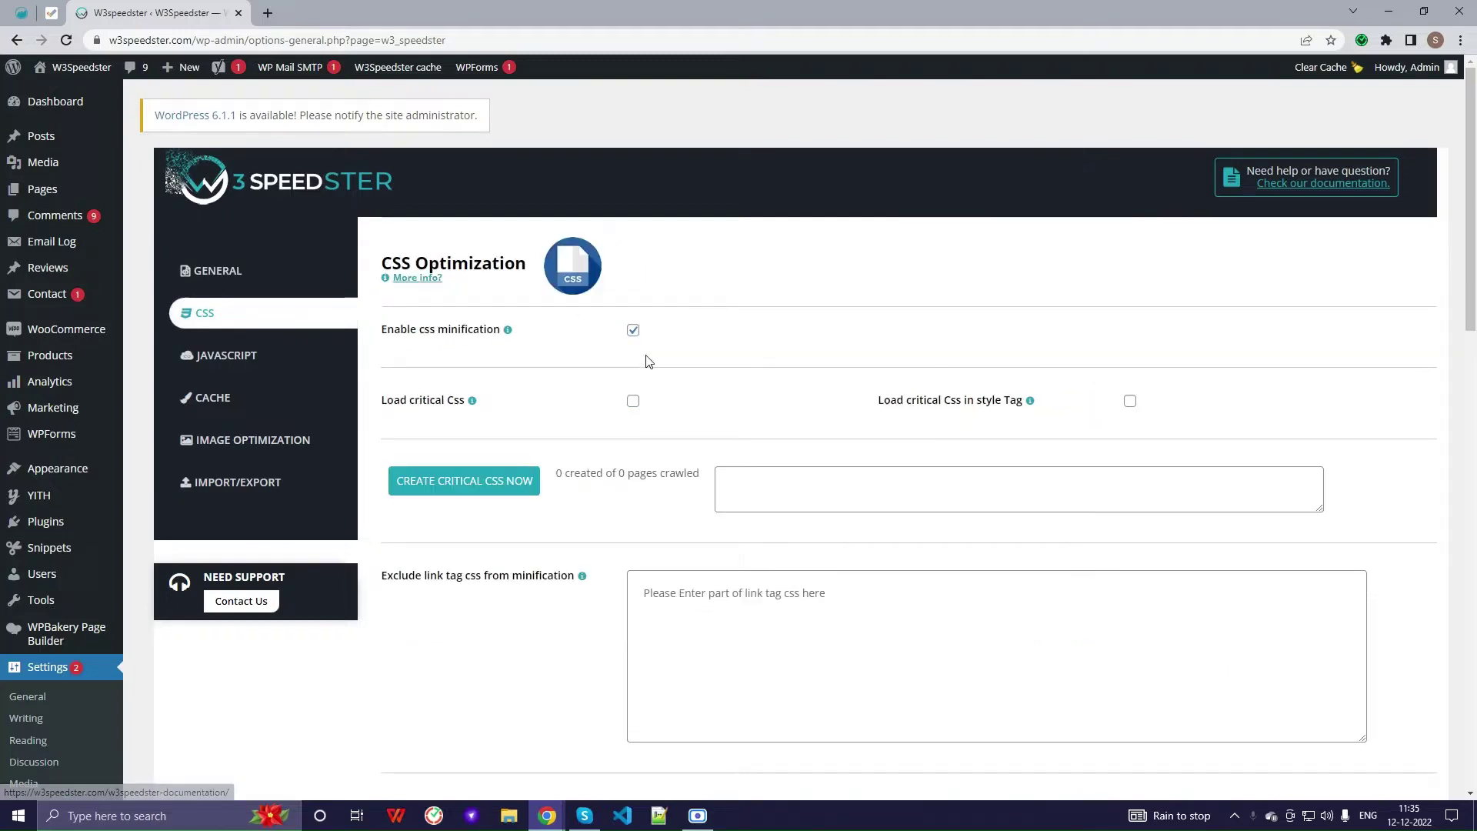
left_click(633, 402)
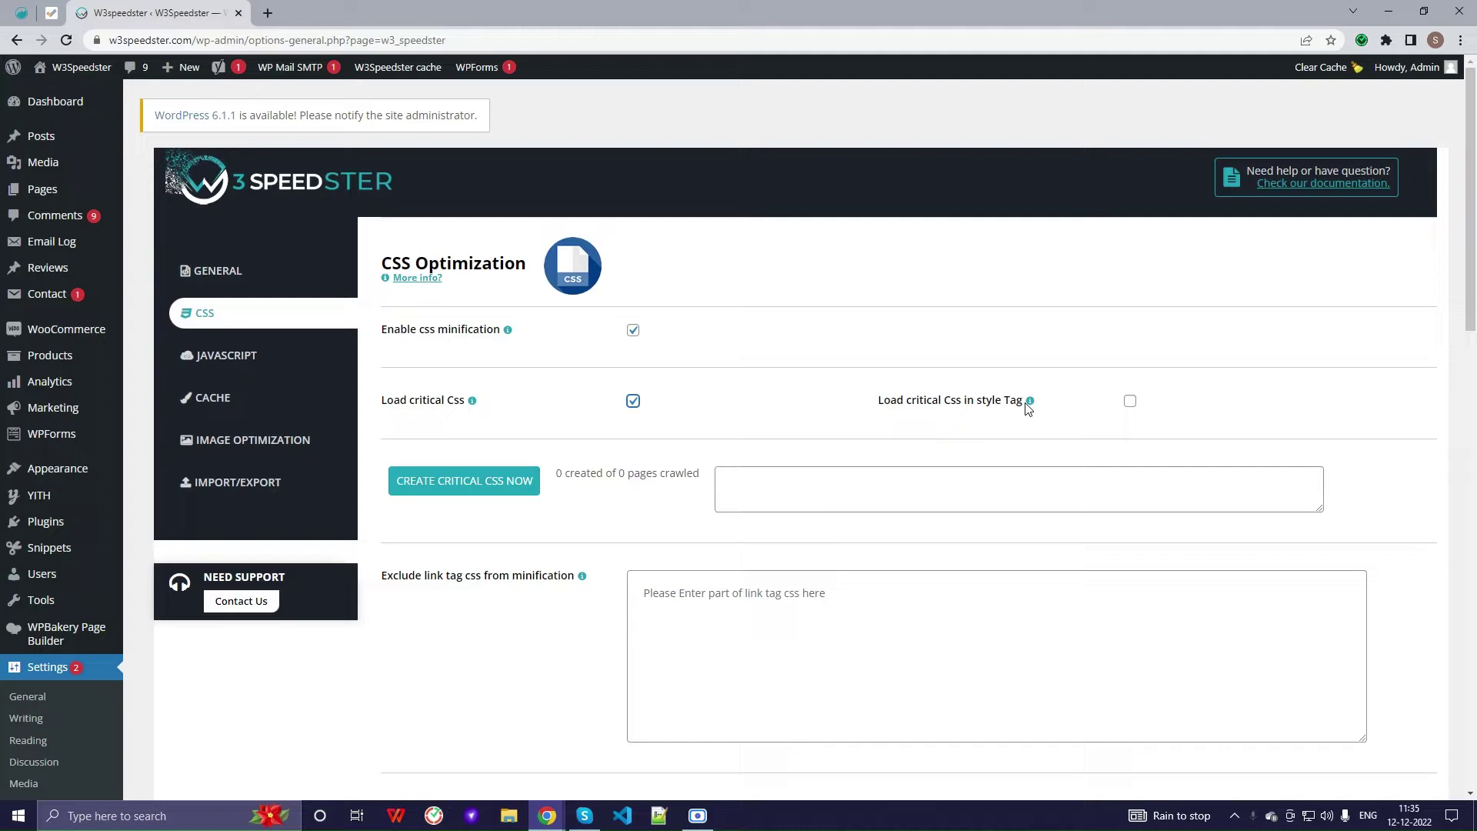
left_click(1130, 403)
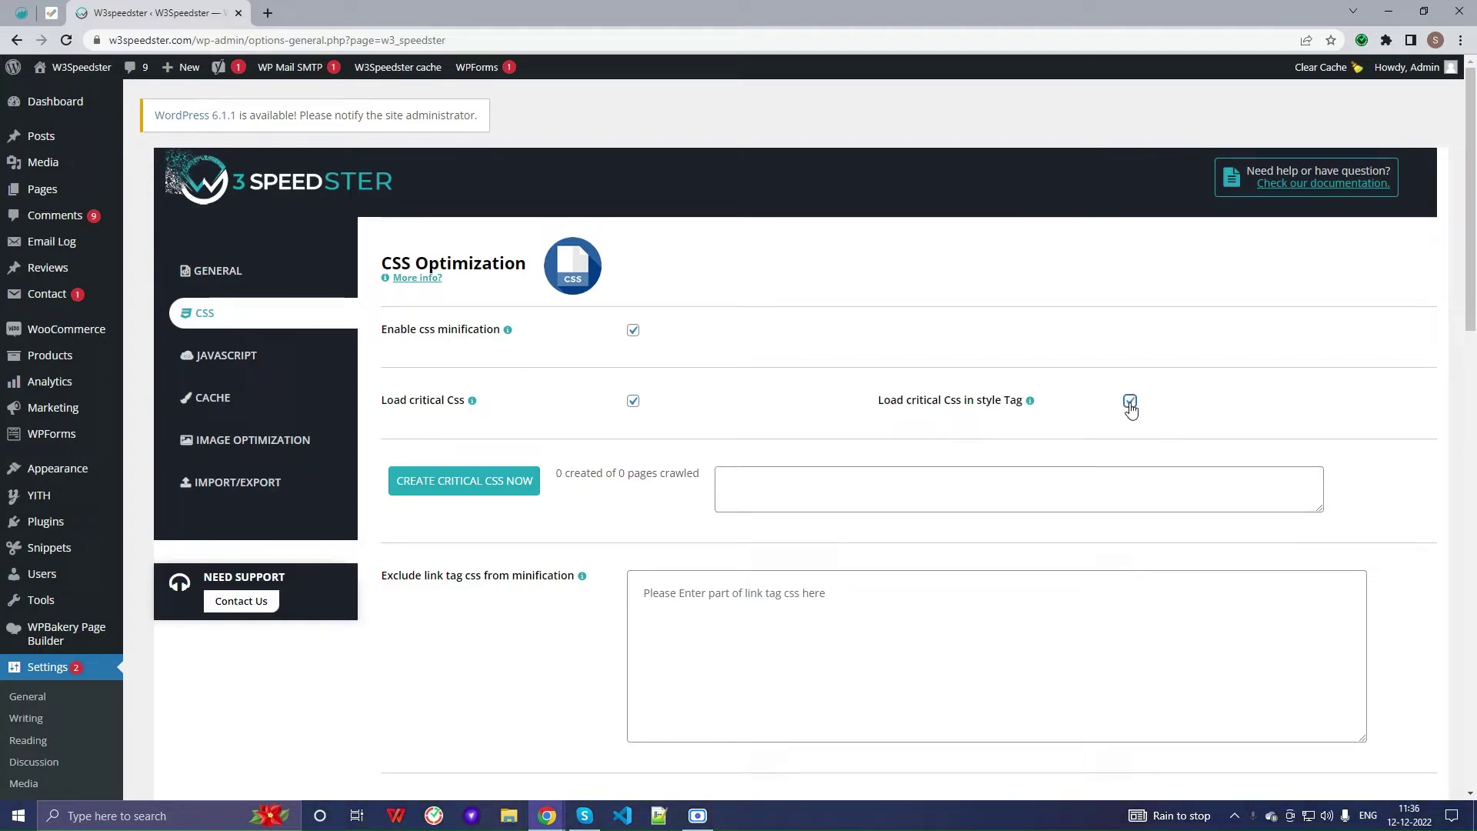
scroll(429, 379, "down", 15)
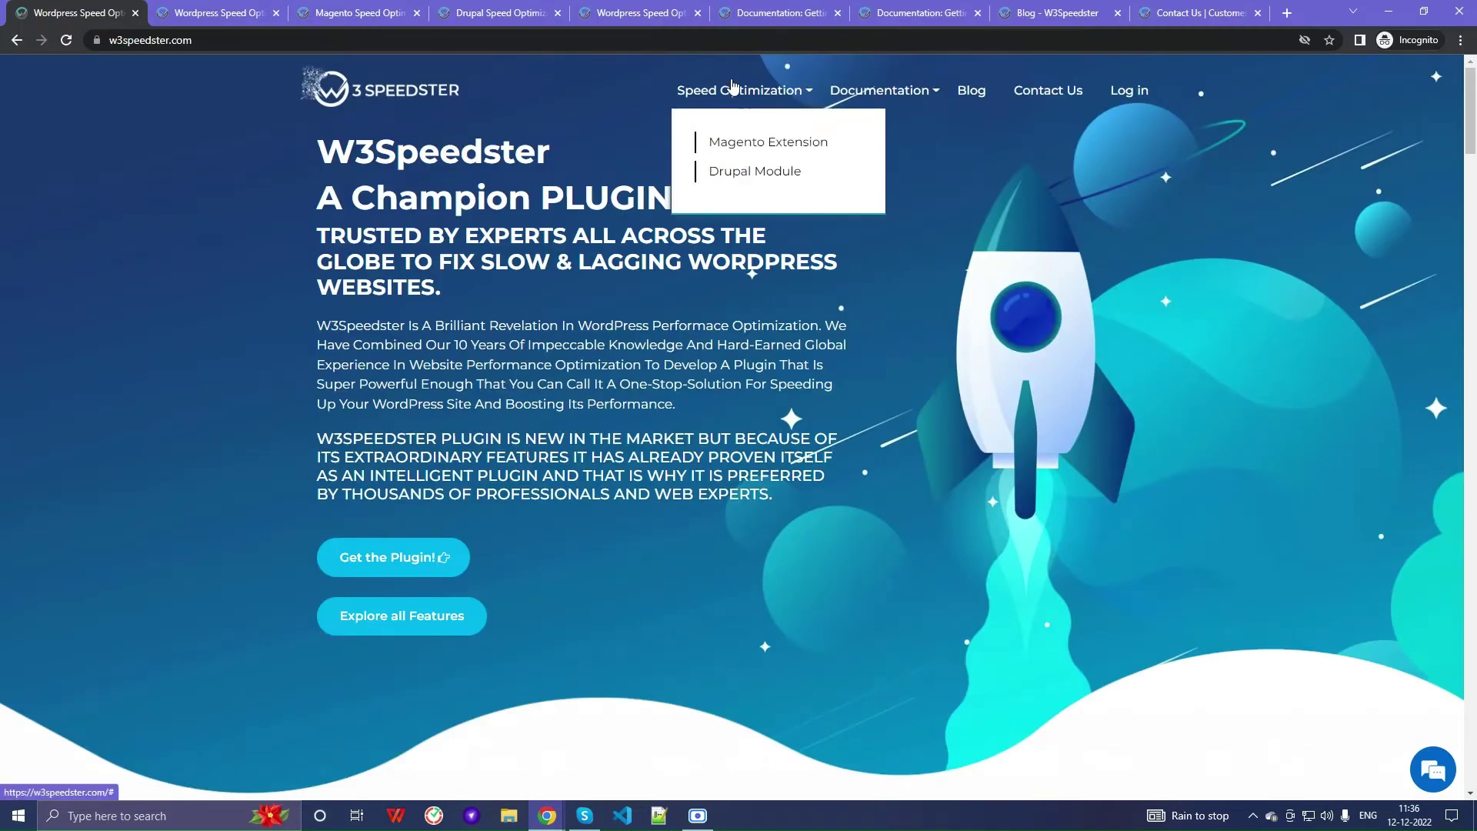
Open the Magento Extension, Drupal Module, two documentation pages, blog and contact pages in new tabs.
left_click(731, 142, "ctrl")
left_click(740, 171, "ctrl")
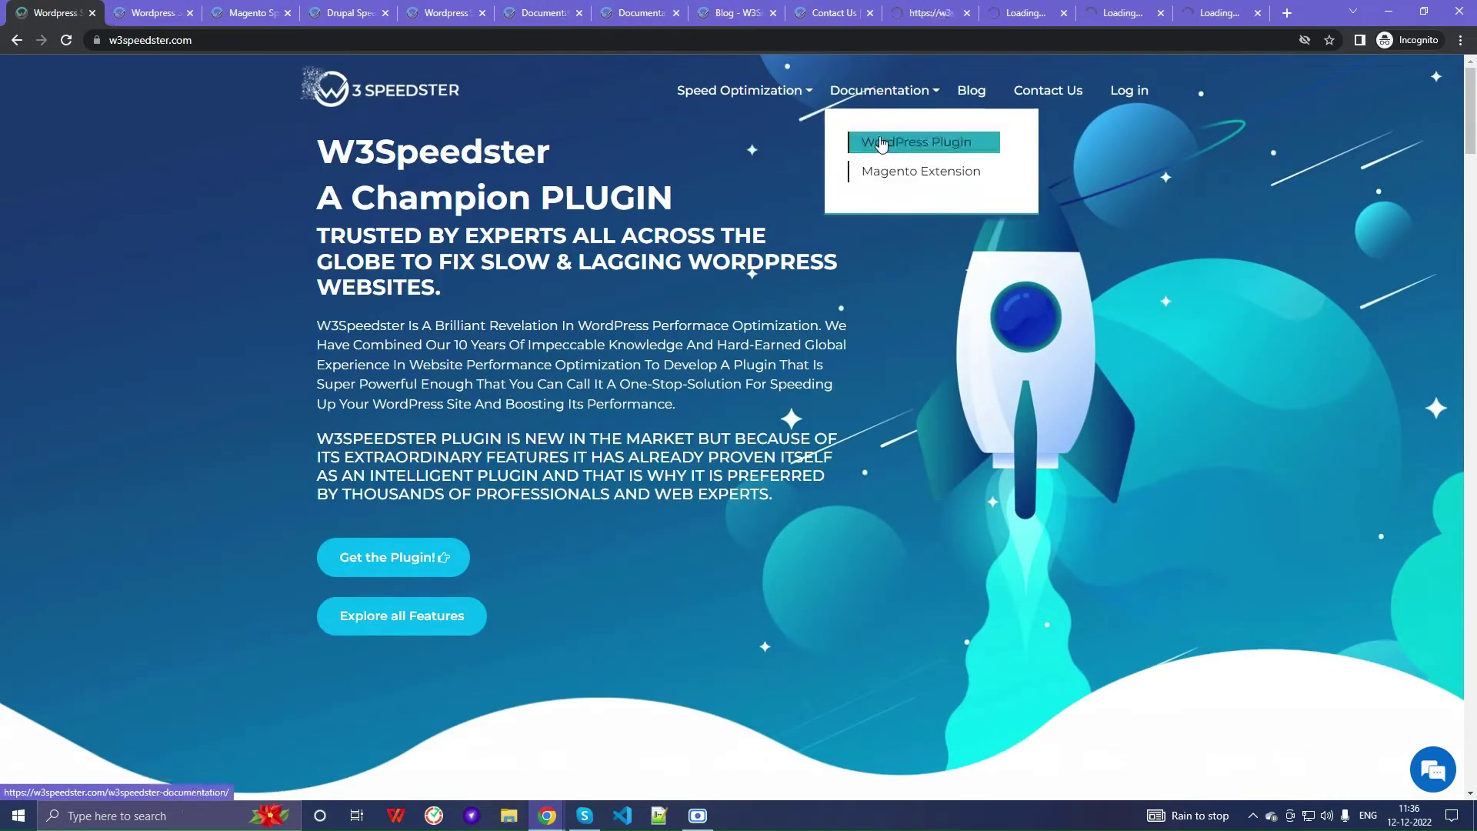
left_click(892, 142, "ctrl")
left_click(887, 173, "ctrl")
left_click(971, 91, "ctrl")
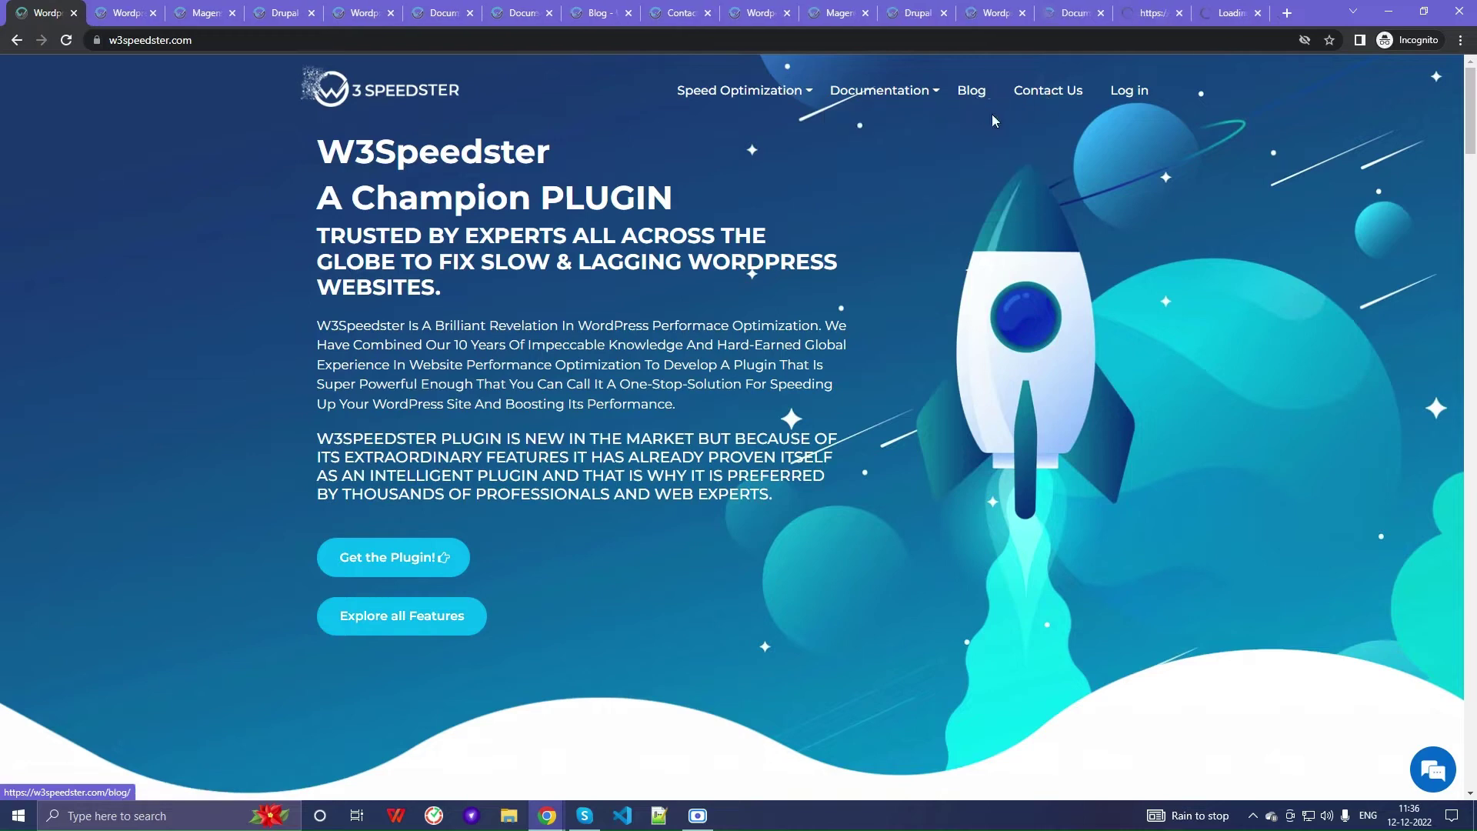
left_click(1065, 91, "ctrl")
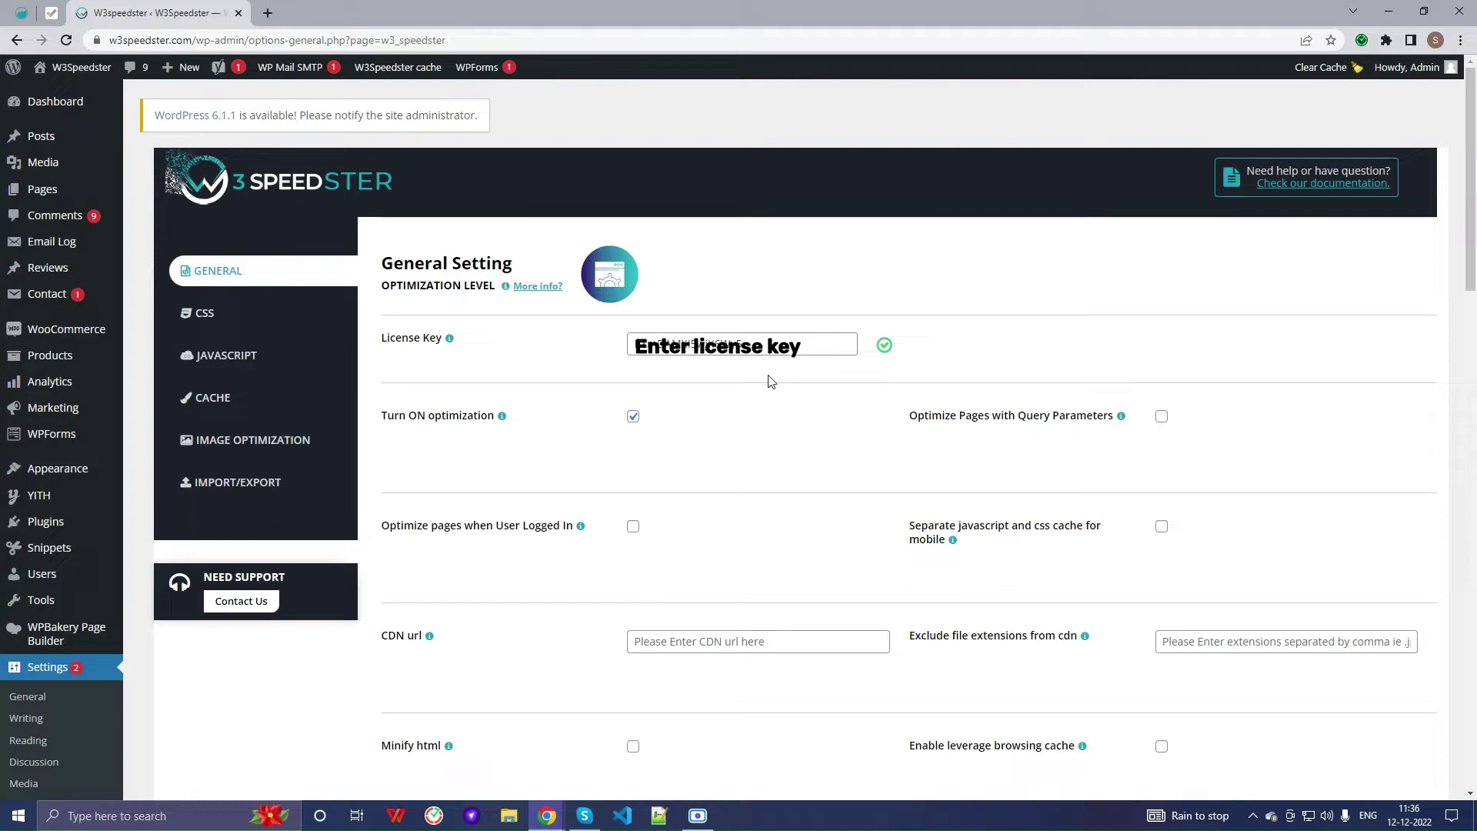
Delete the W3Speedster cache and clear the whole site cache.
left_click(421, 81)
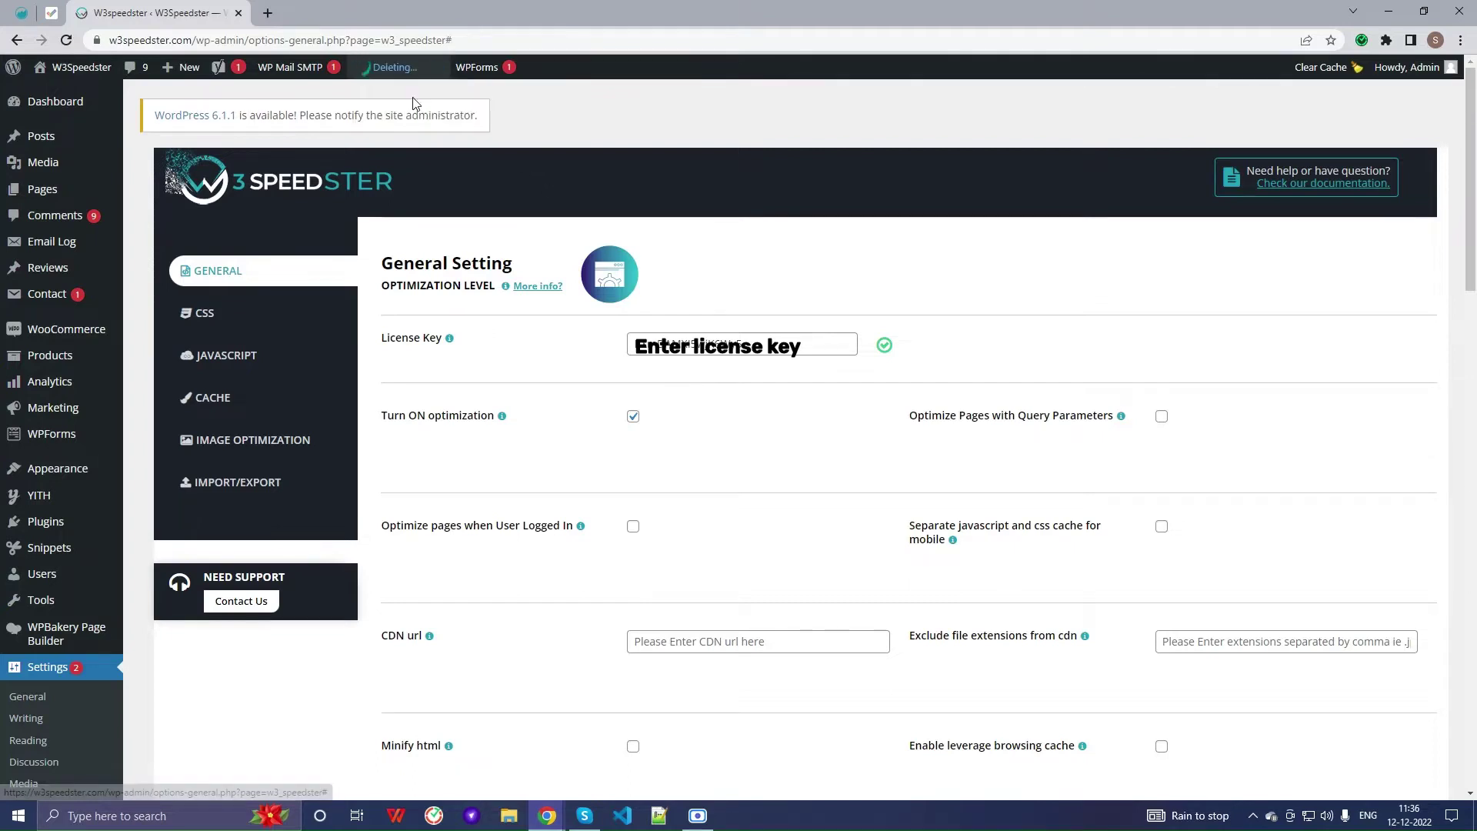
left_click(1333, 70)
left_click(1333, 69)
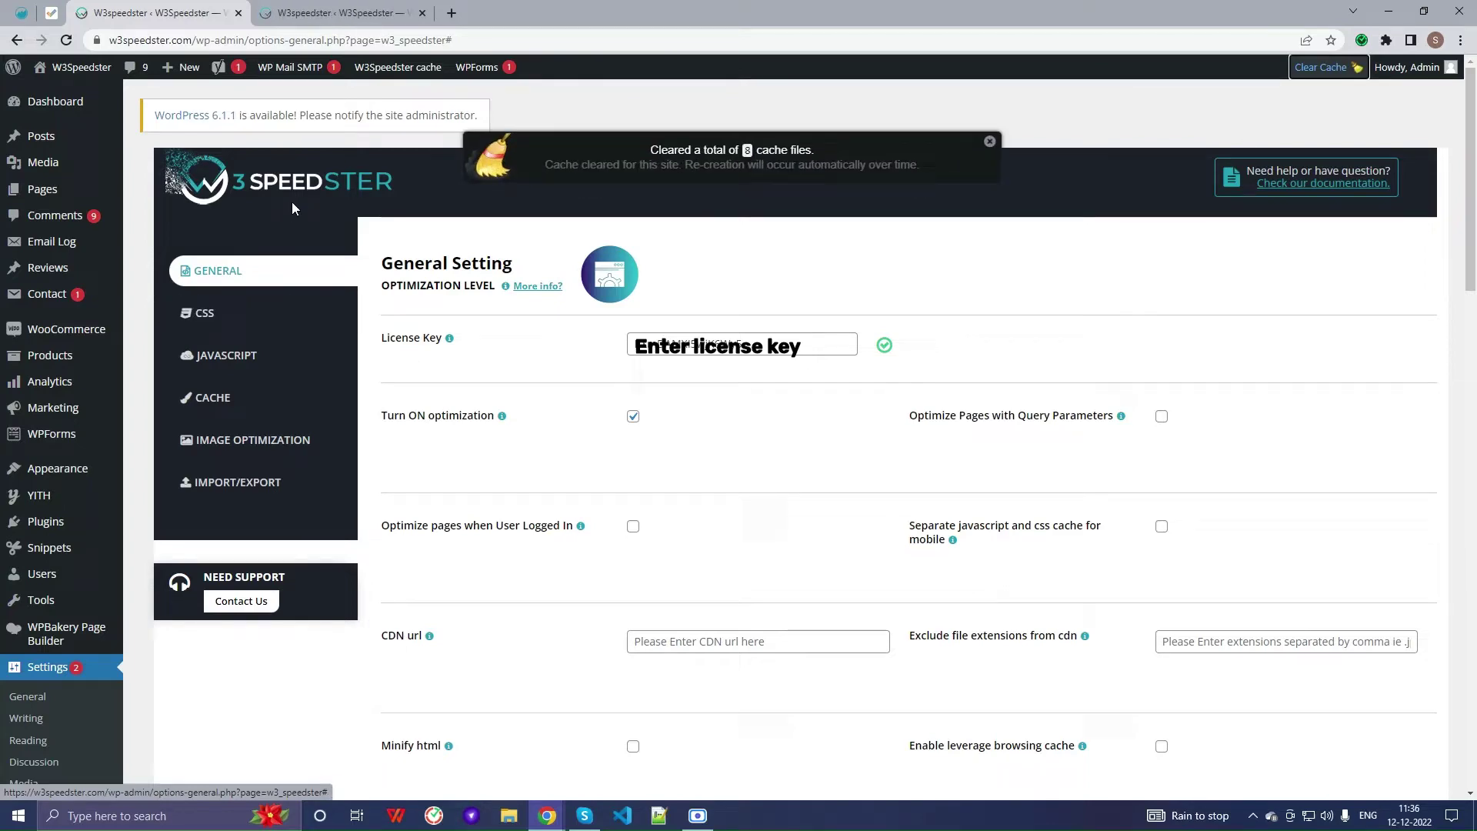
Start generating critical CSS with CREATE CRITICAL CSS NOW on the CSS tab.
left_click(266, 315)
scroll(785, 300, "down", 5)
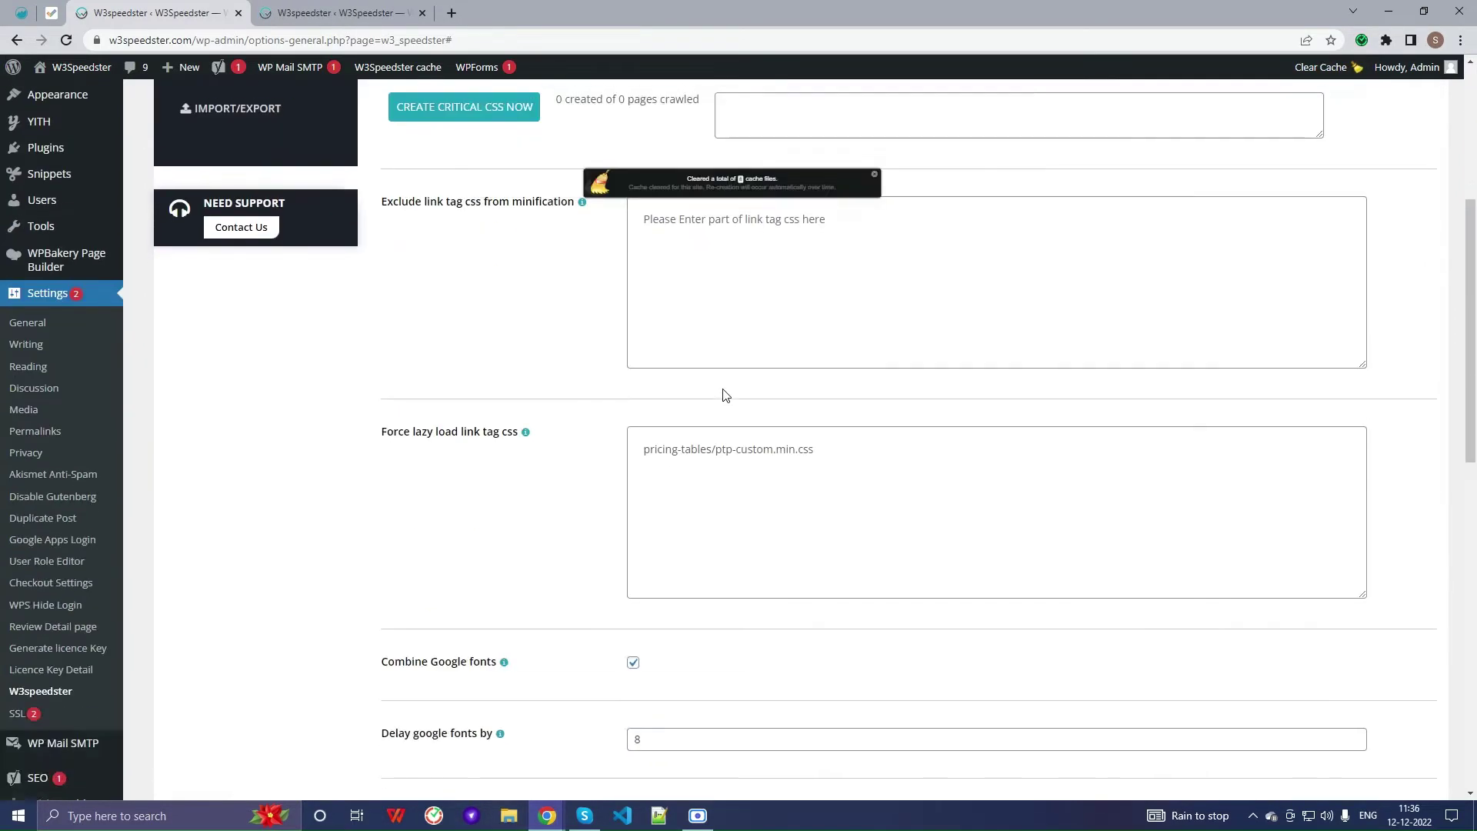
scroll(727, 392, "up", 5)
left_click(495, 482)
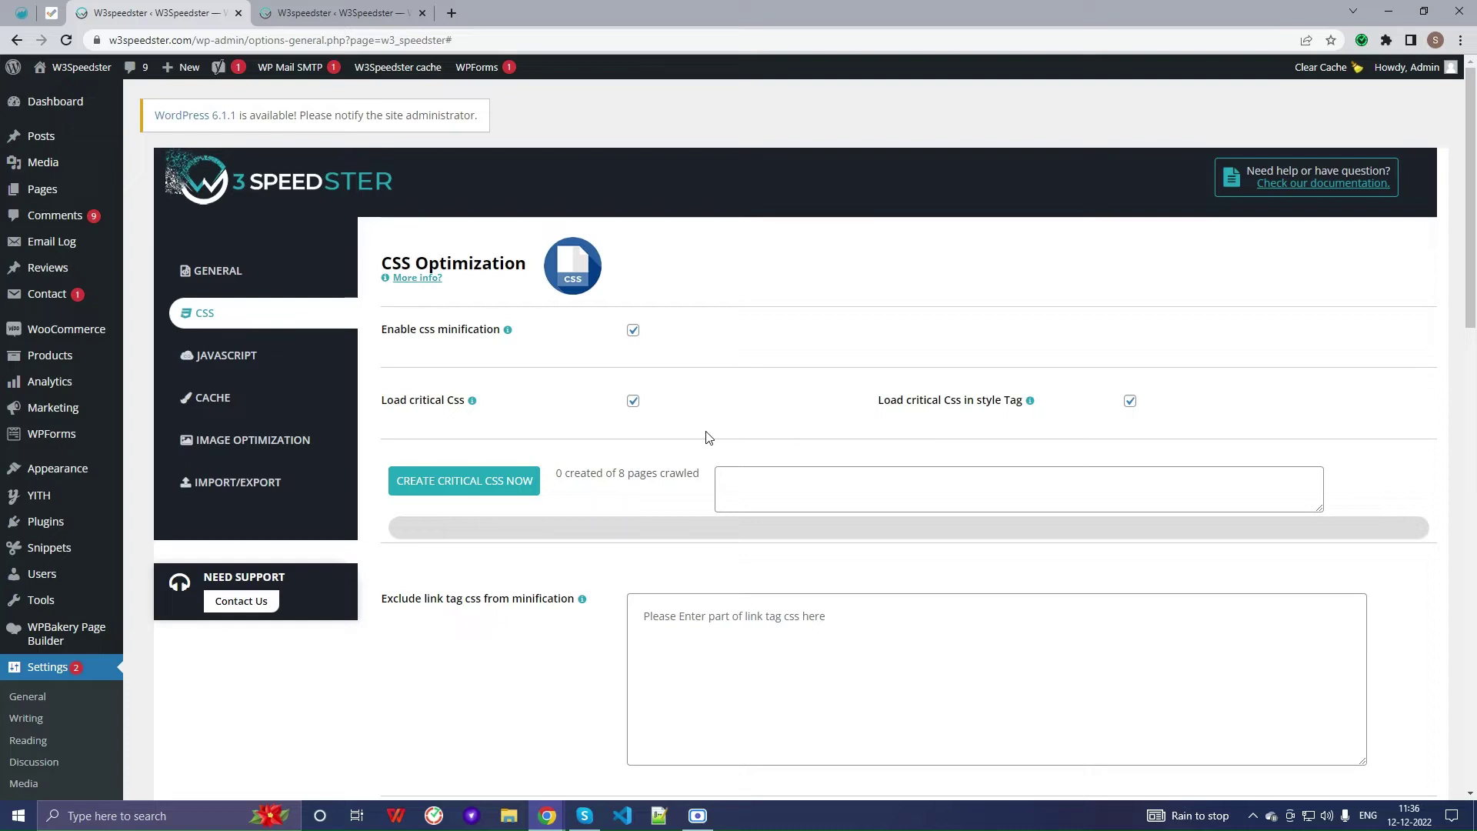
Let the 8-page crawl run, then switch to the corewebvitals.io Critical CSS generator window.
key("alt")
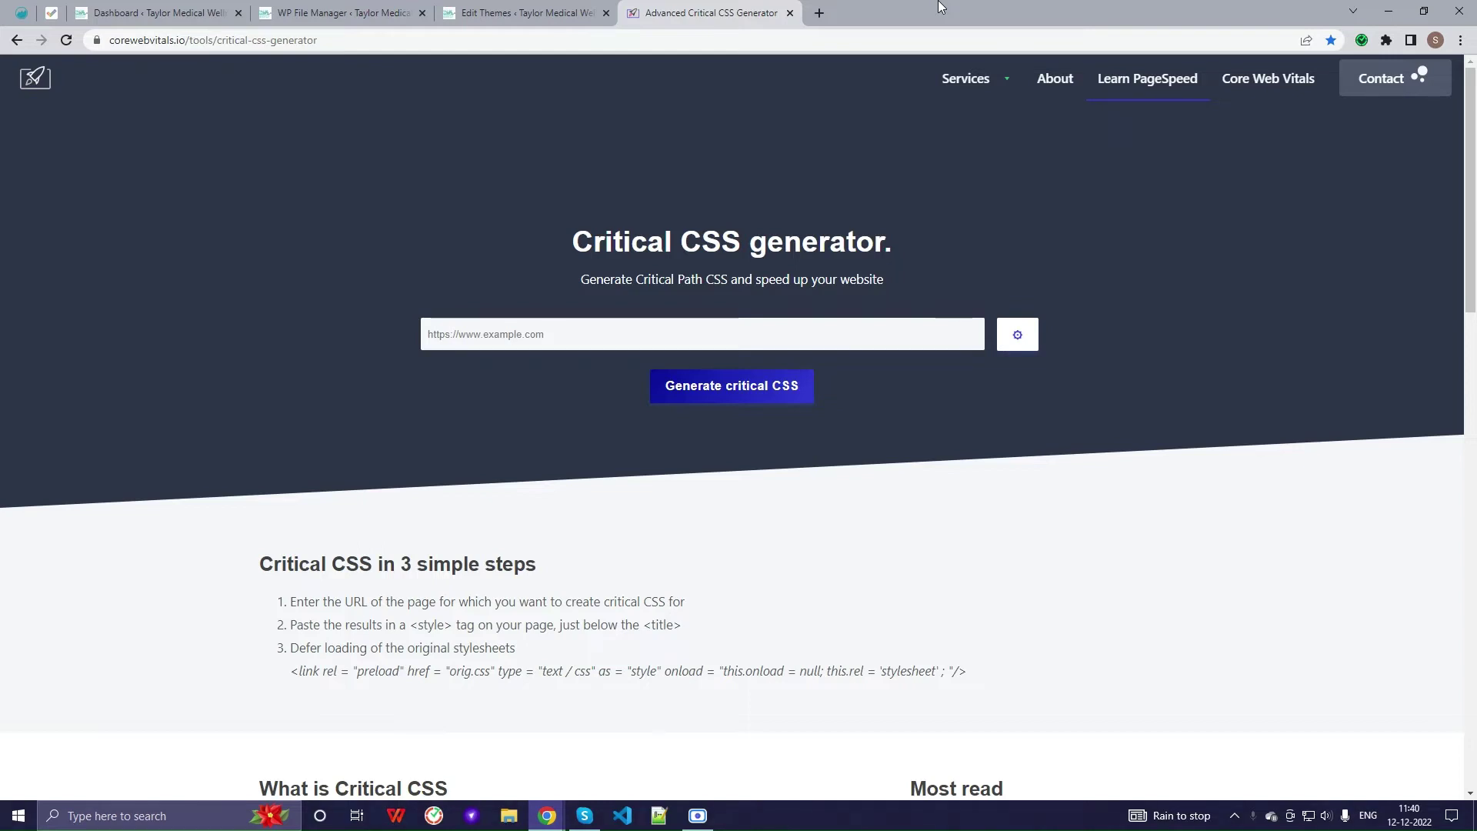
left_click(523, 328)
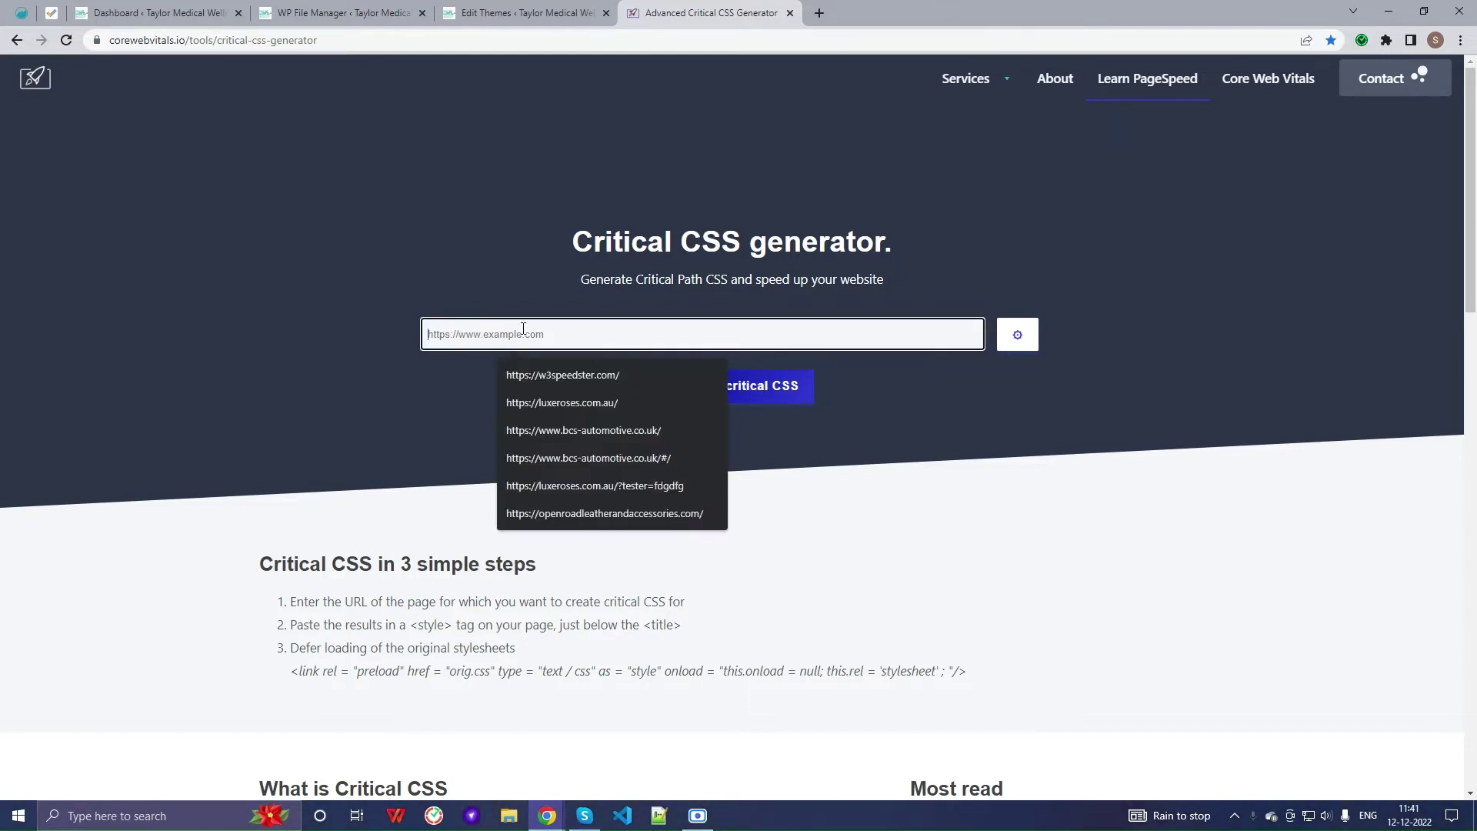
key("Down")
key("Return")
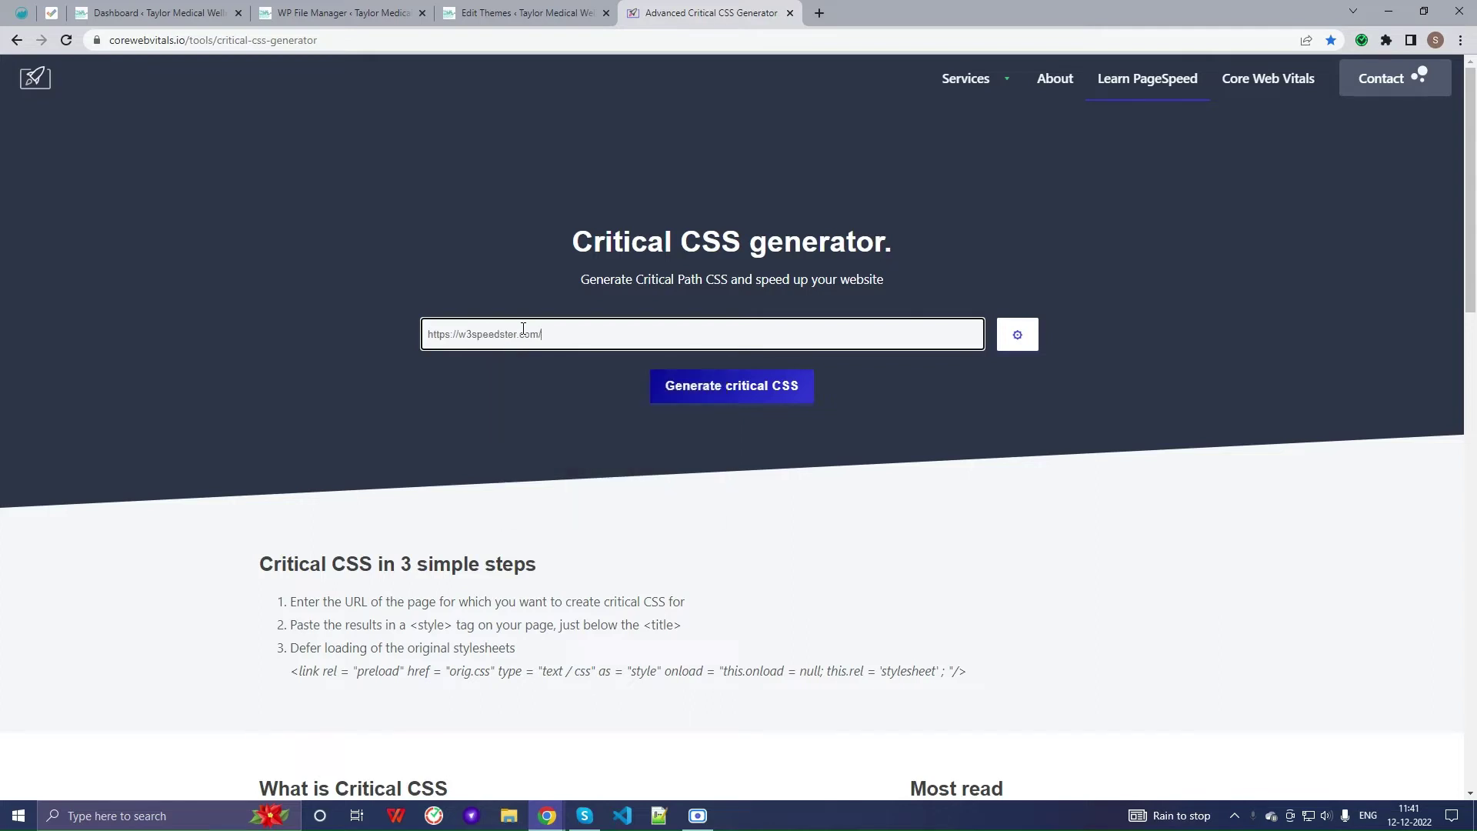
left_click(709, 389)
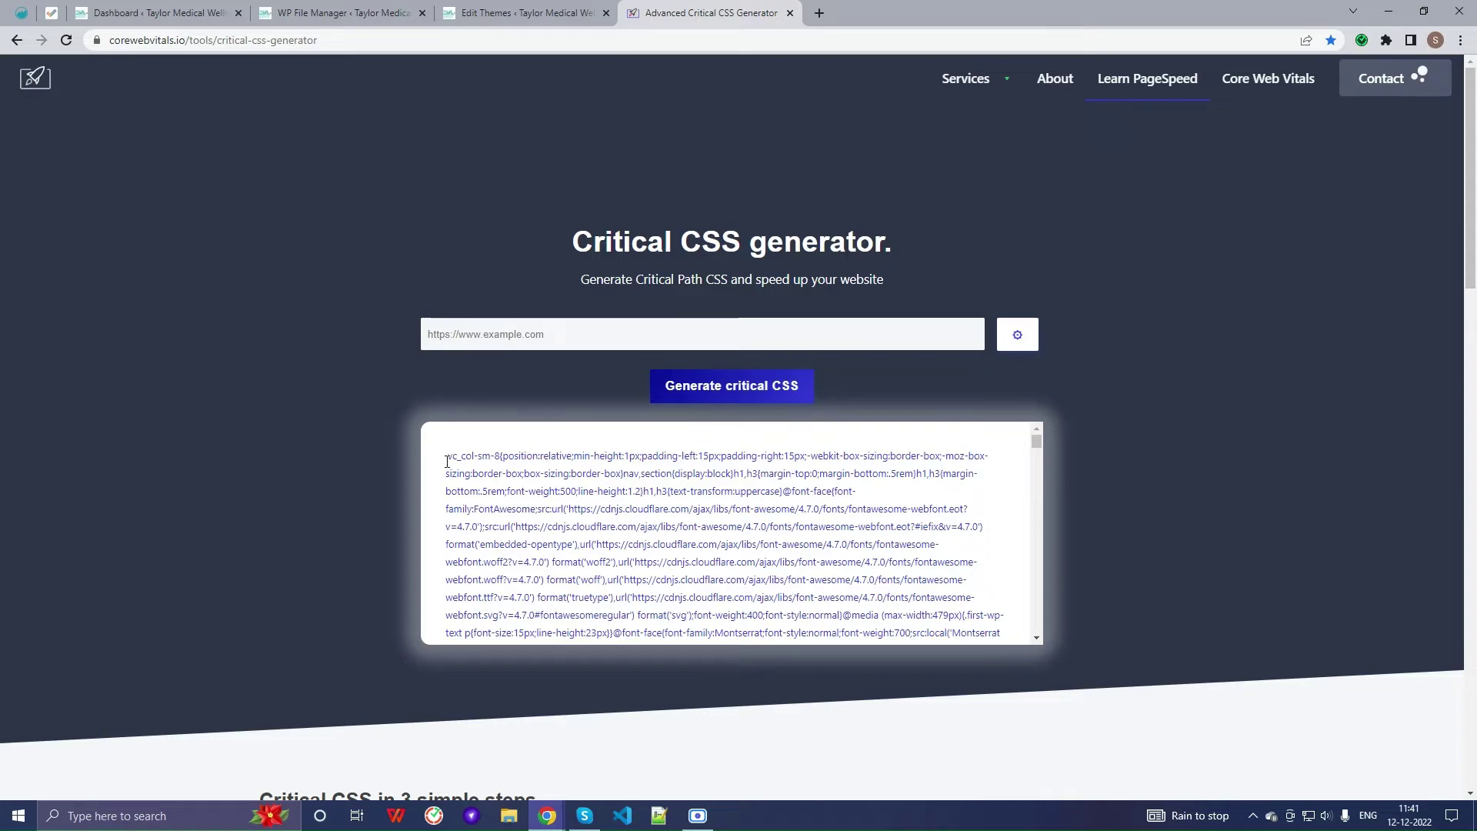
left_click_drag(444, 465, 800, 618)
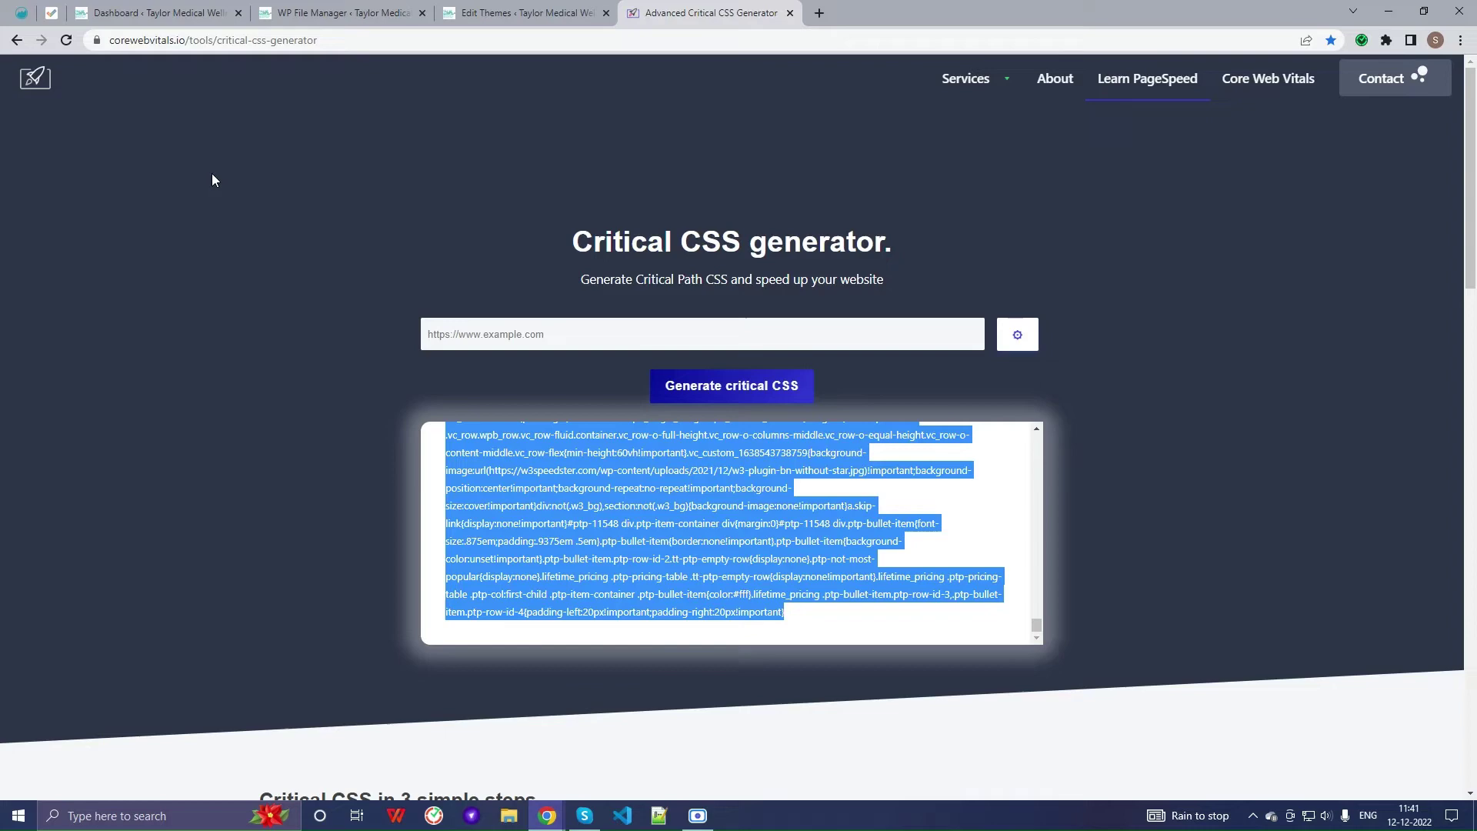
left_click(362, 6)
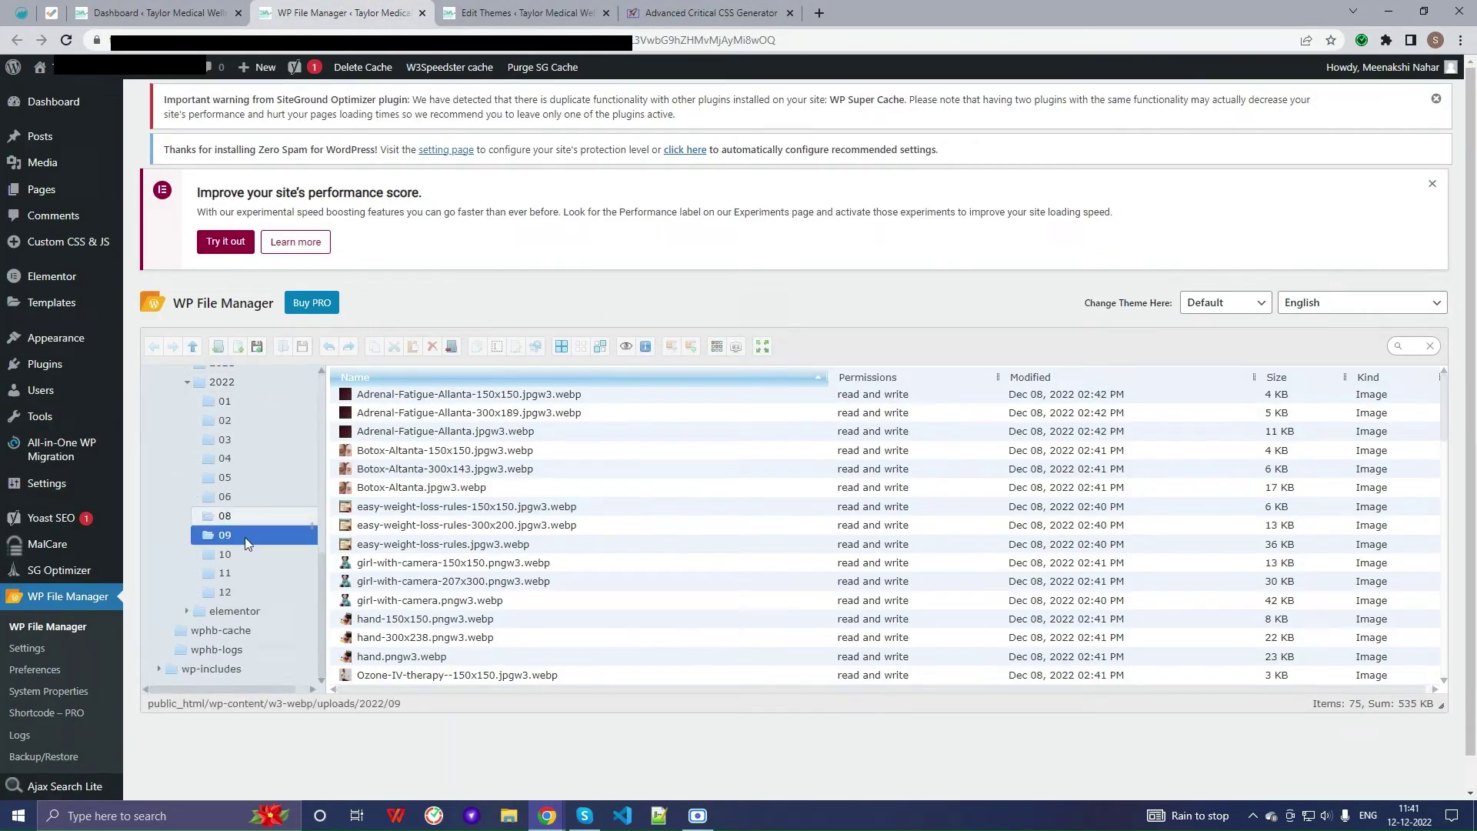
Create a new folder named 'critical' inside wp-content.
scroll(246, 461, "up", 8)
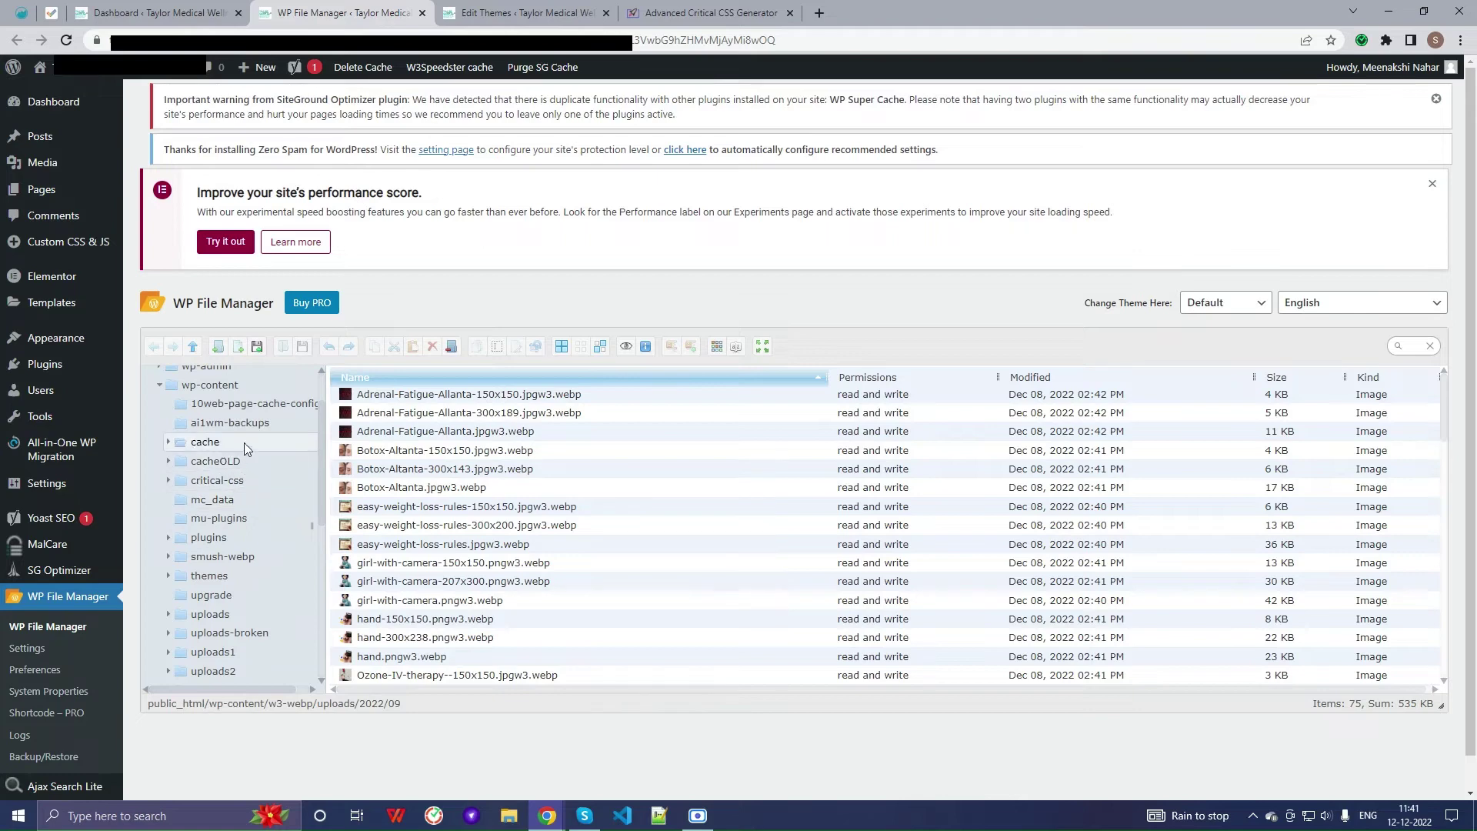
scroll(227, 508, "up", 2)
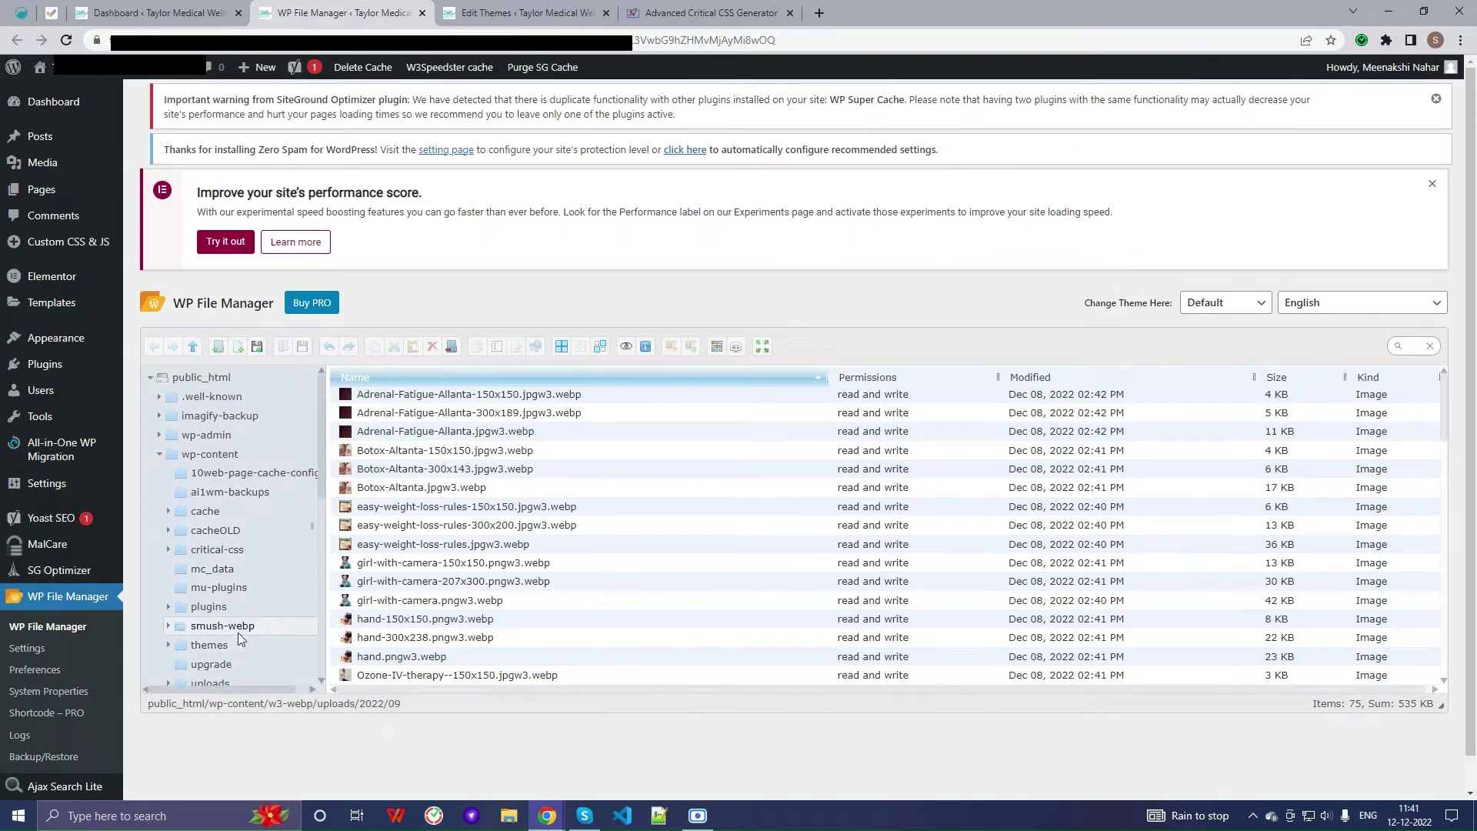
left_click(227, 456)
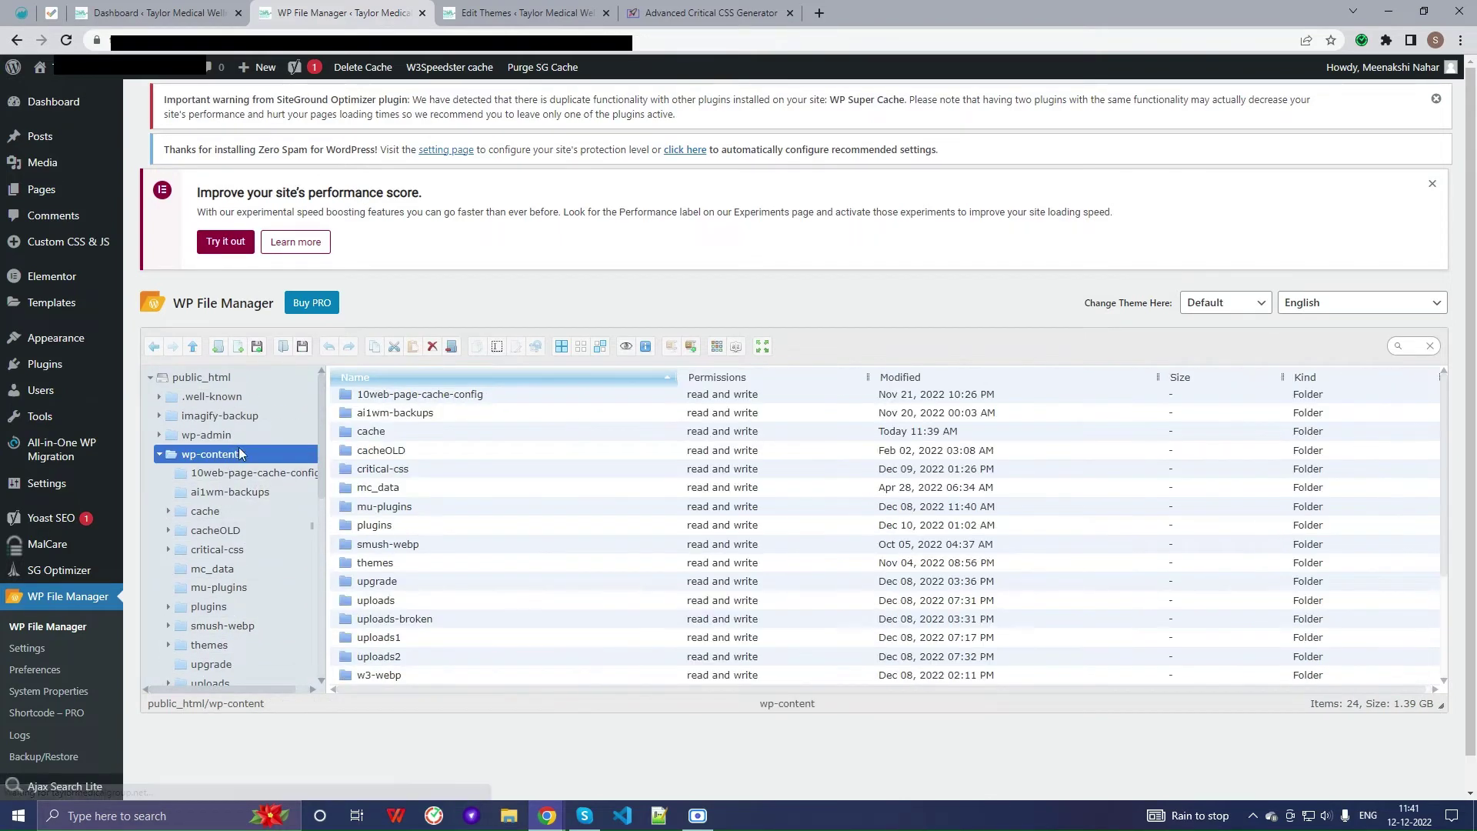
left_click(219, 347)
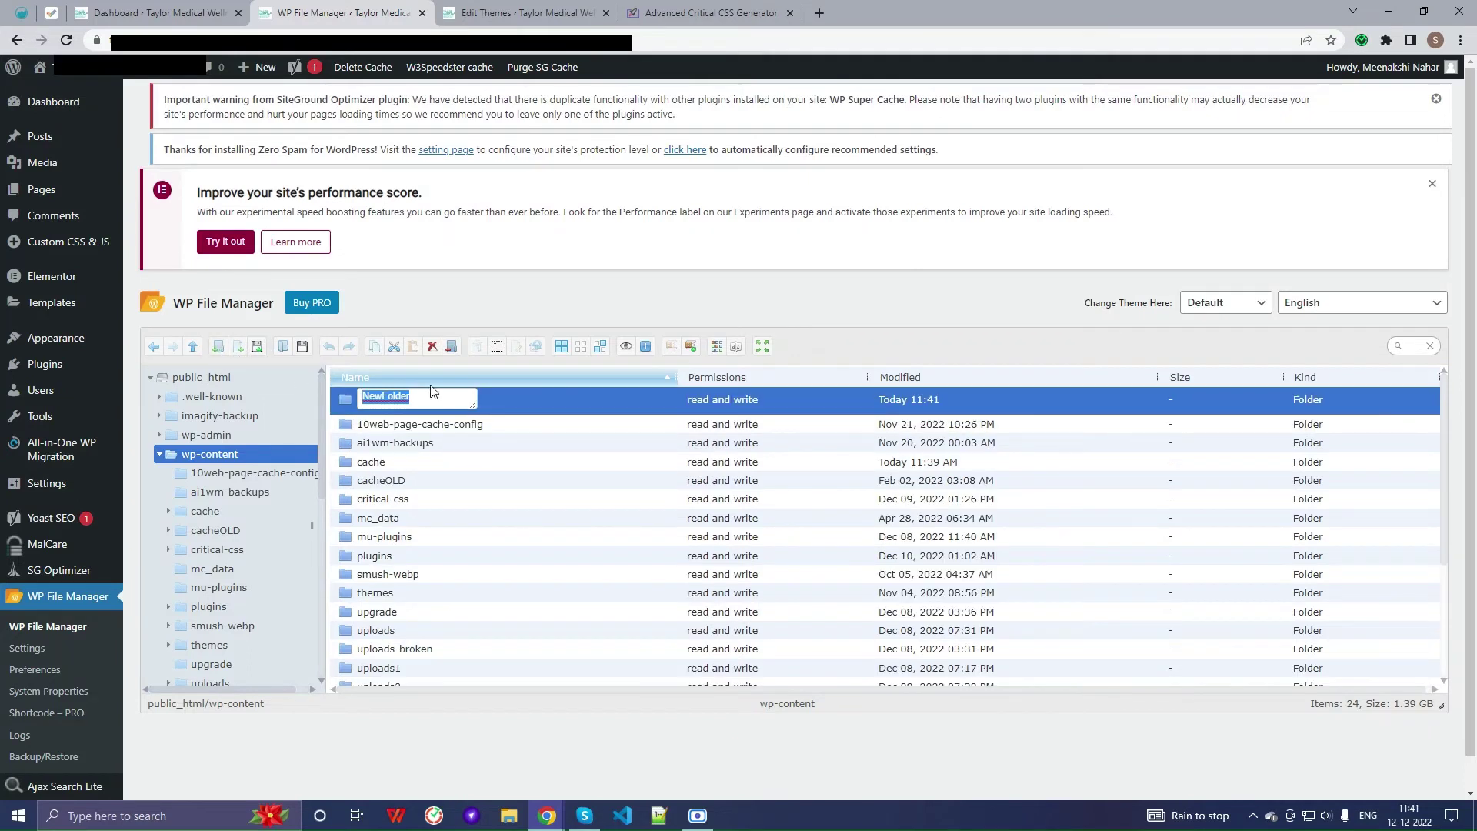
type("d")
key("Return")
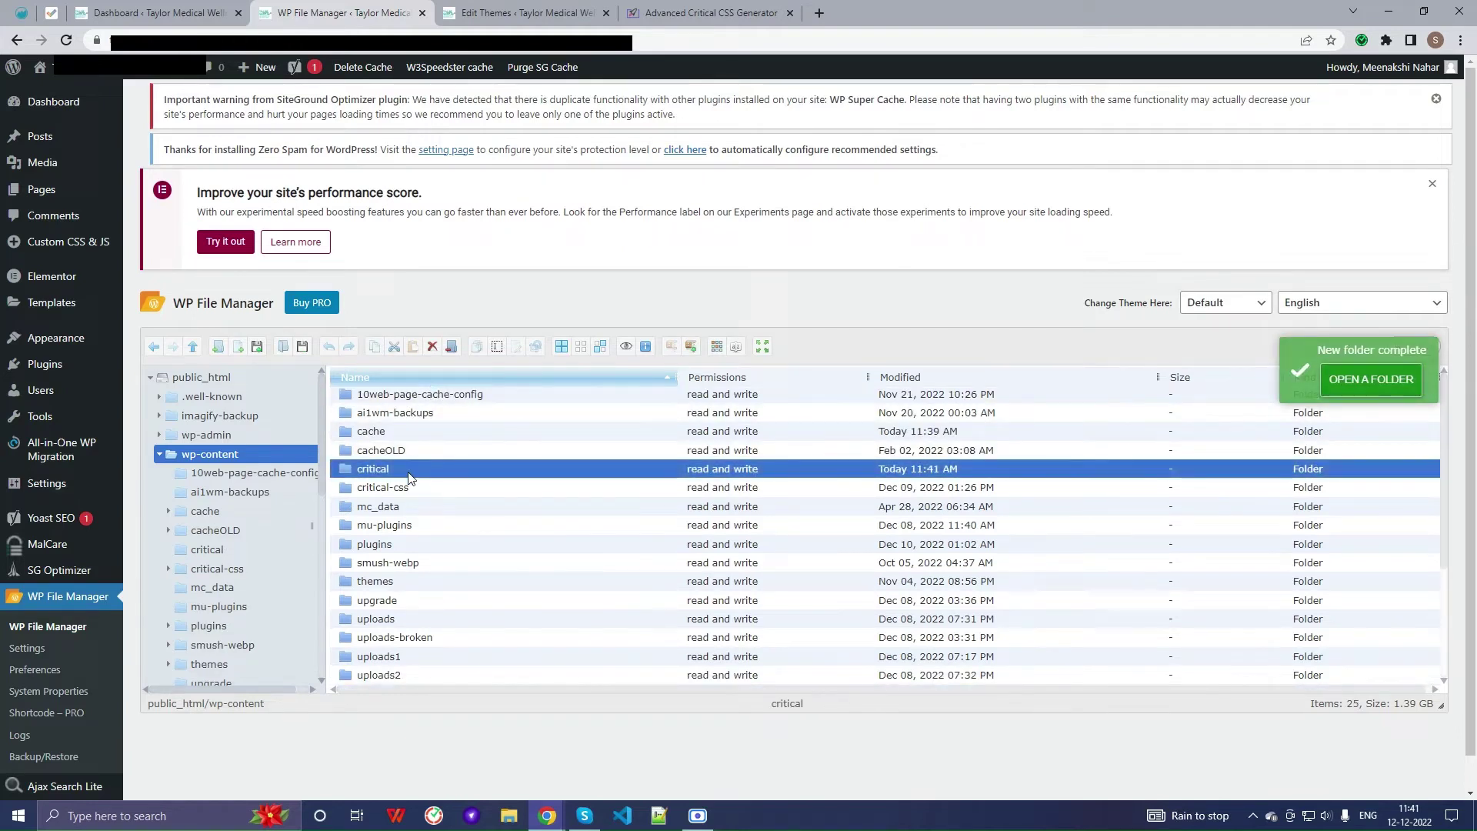
right_click(394, 471)
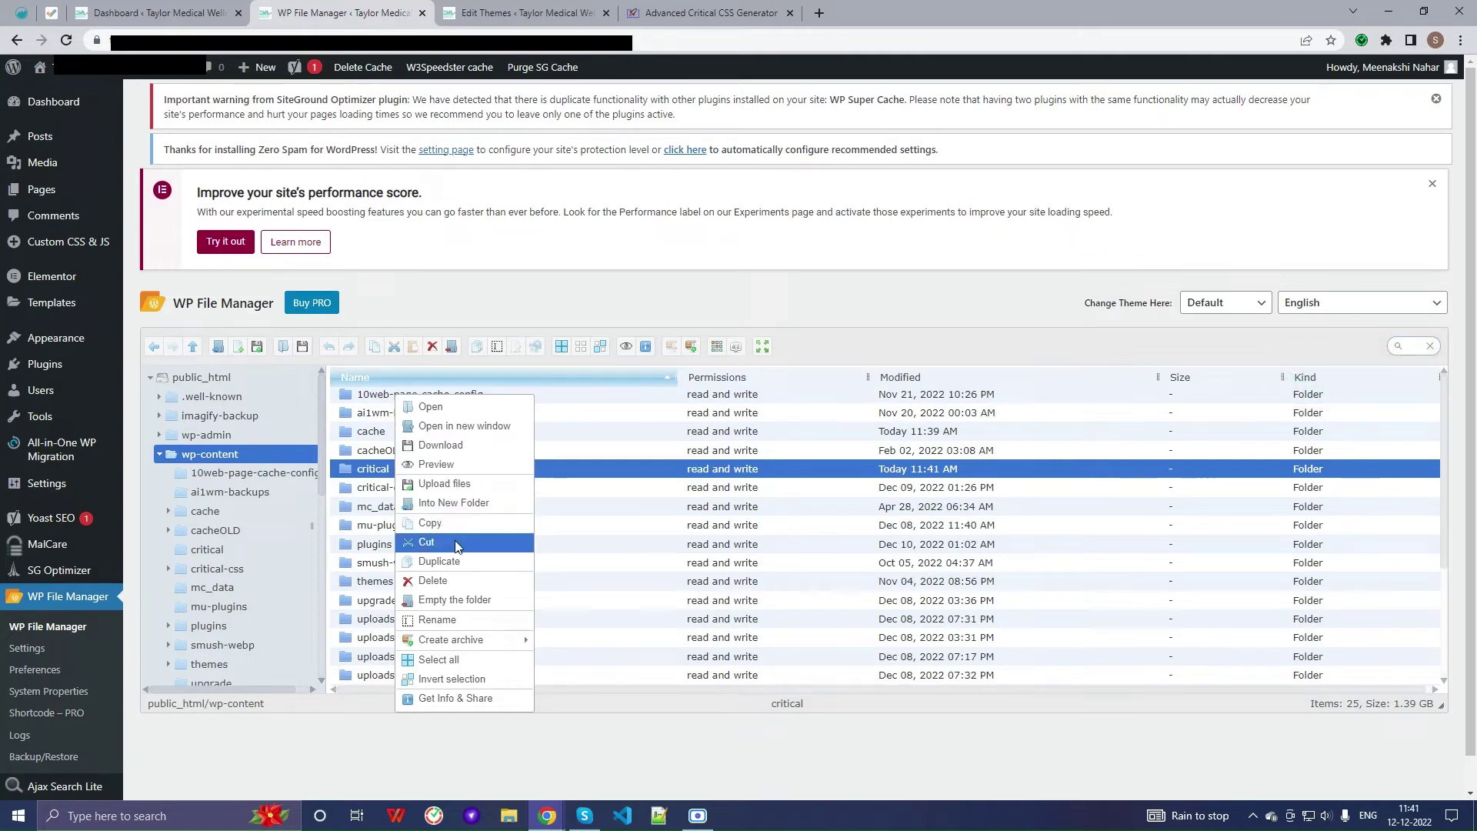
Create a new CSS file named home.css inside the critical folder.
left_click(349, 471)
double_click(381, 470)
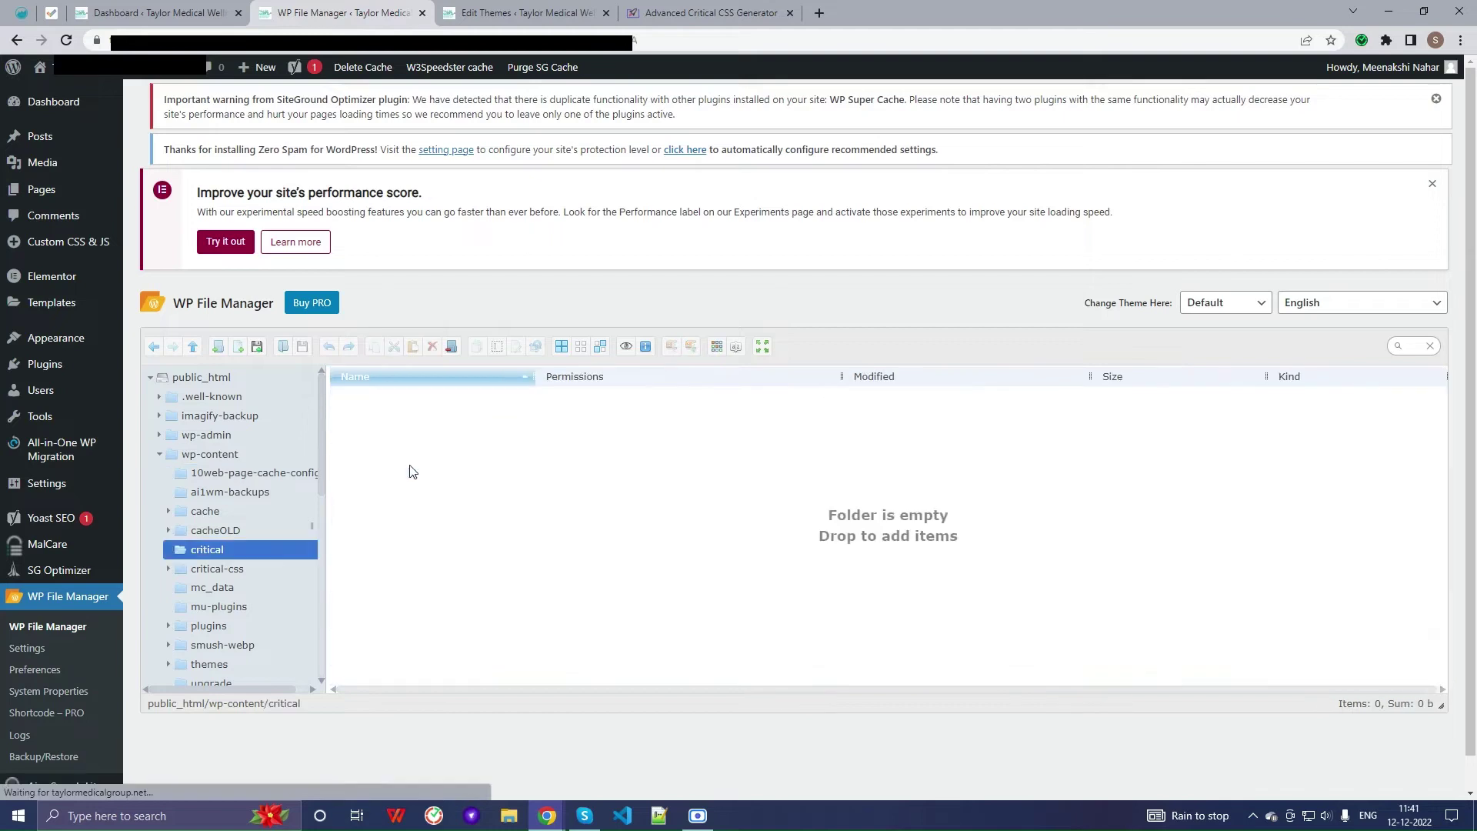
left_click(241, 348)
left_click(293, 389)
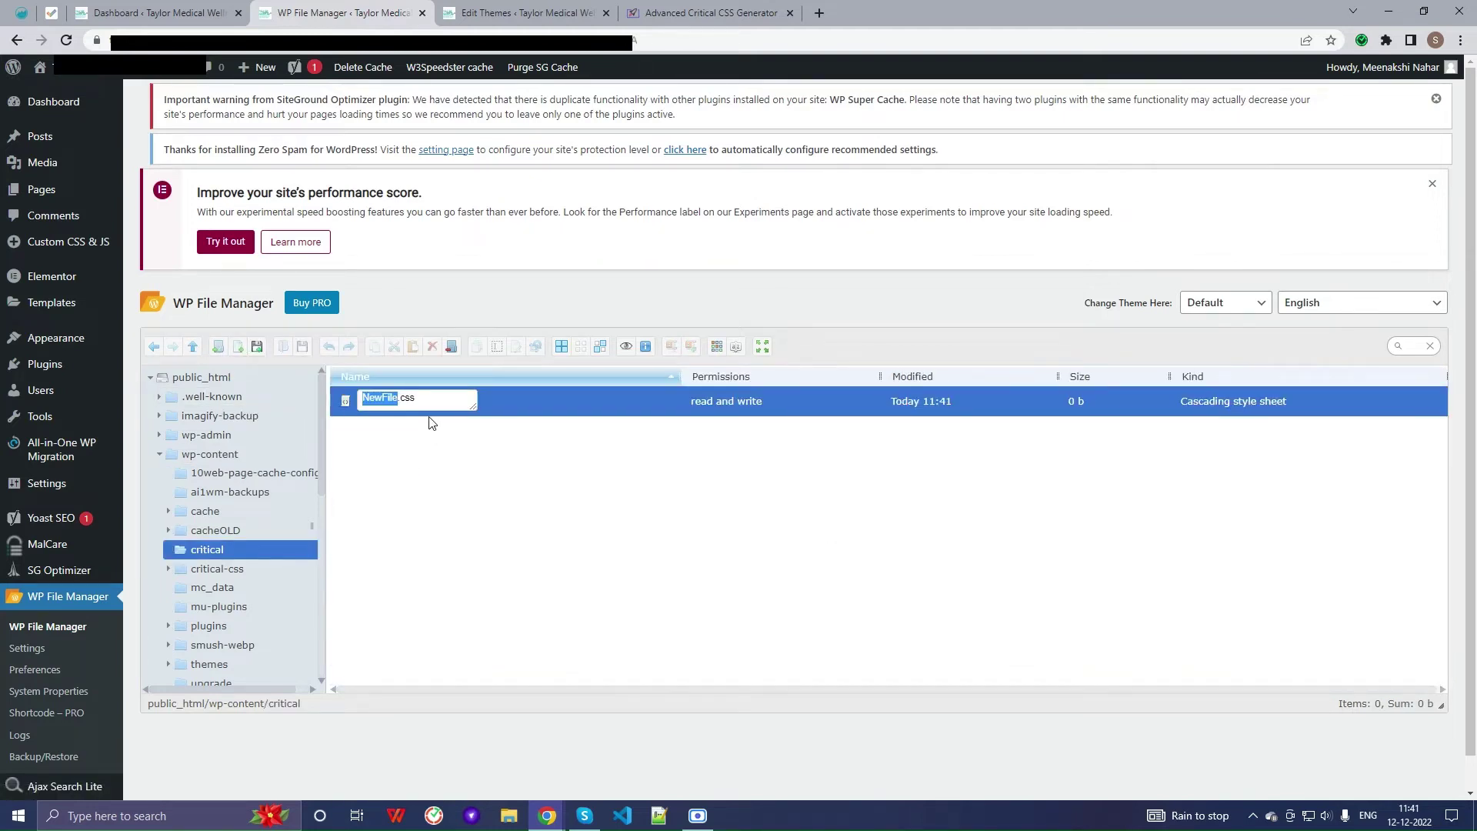
type("home")
key("Return")
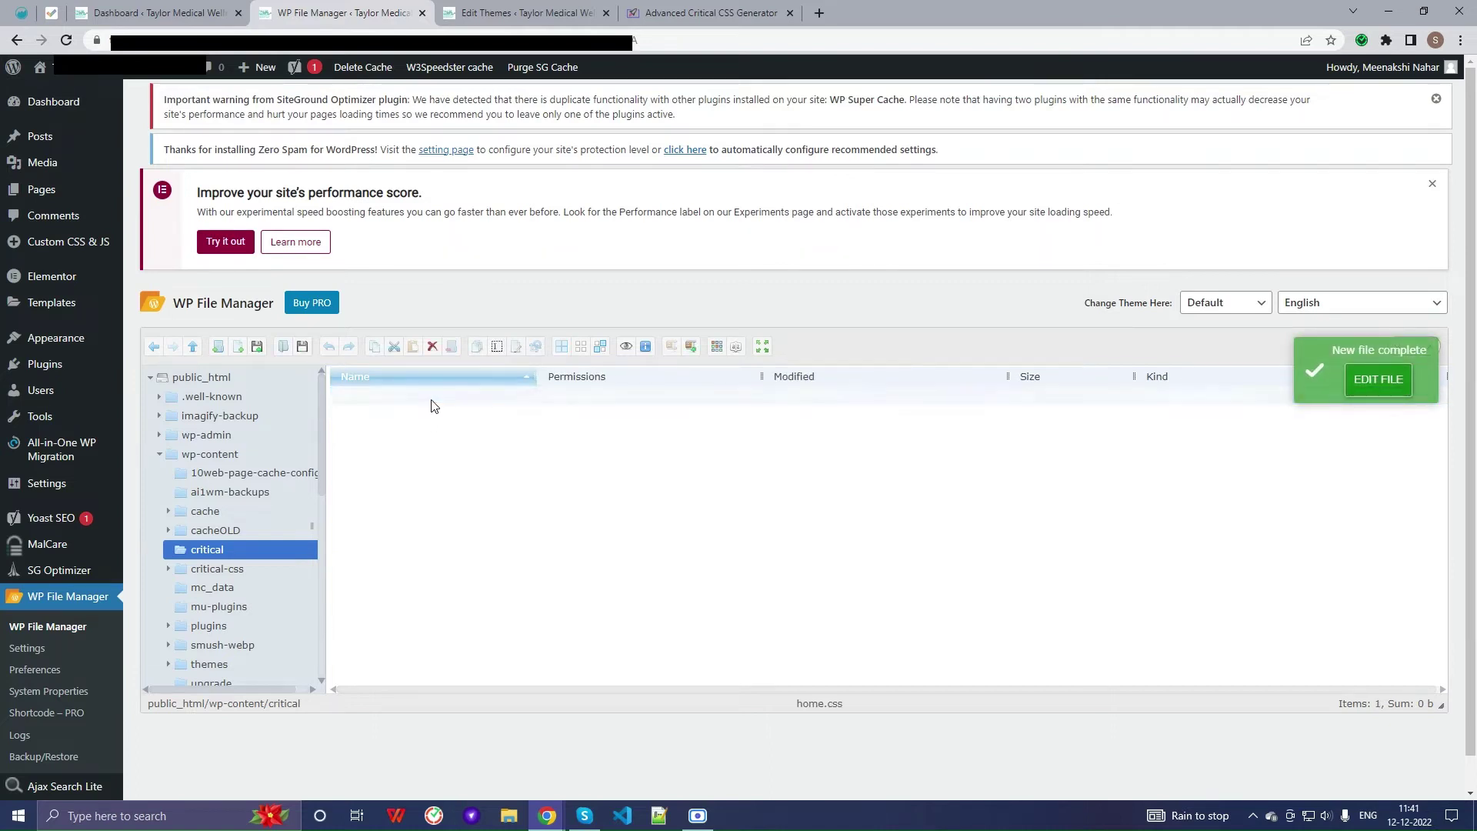
Paste the generated critical CSS into home.css in the Code Editor and save it.
right_click(431, 397)
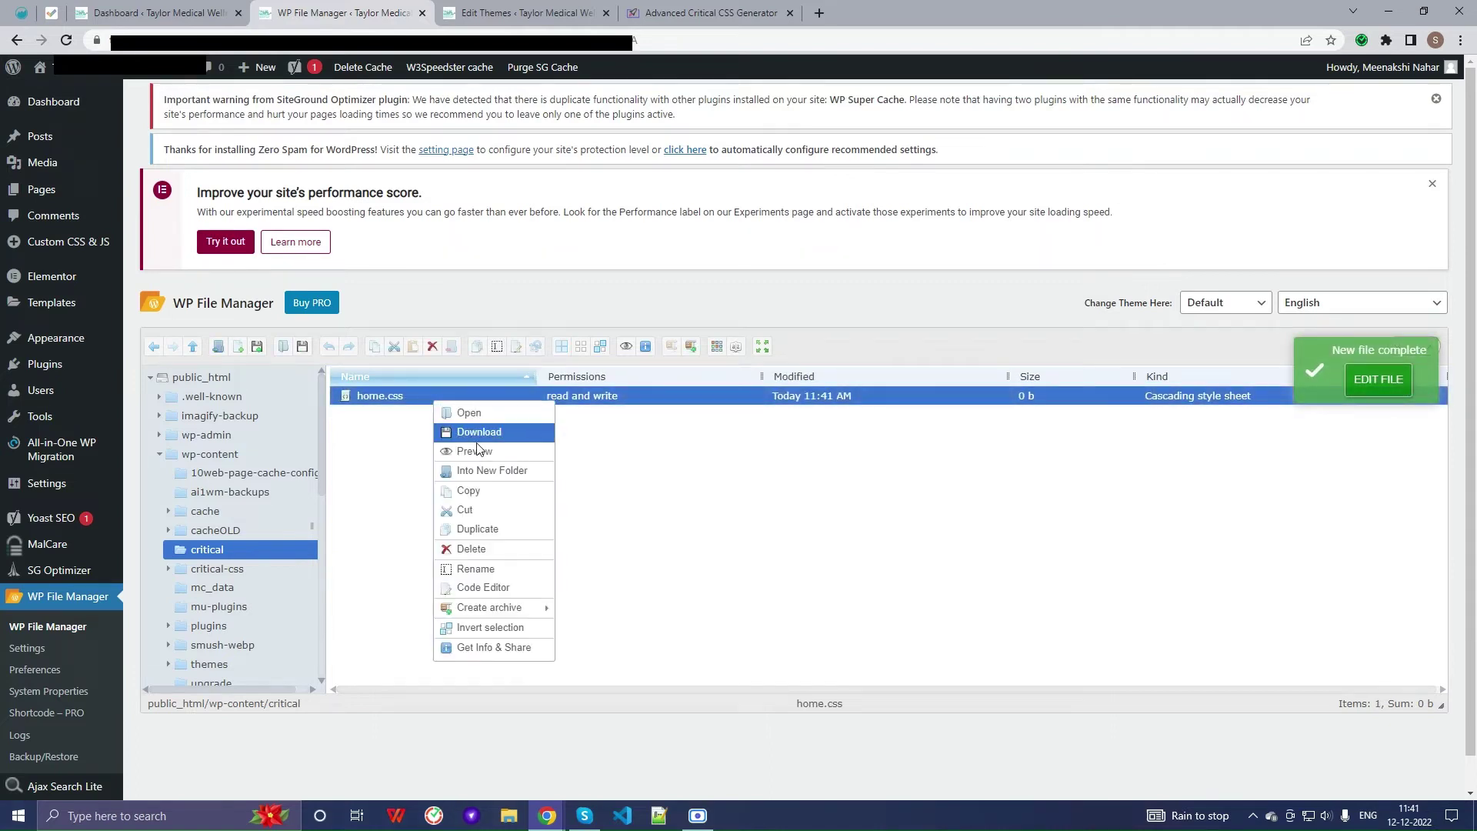
left_click(499, 589)
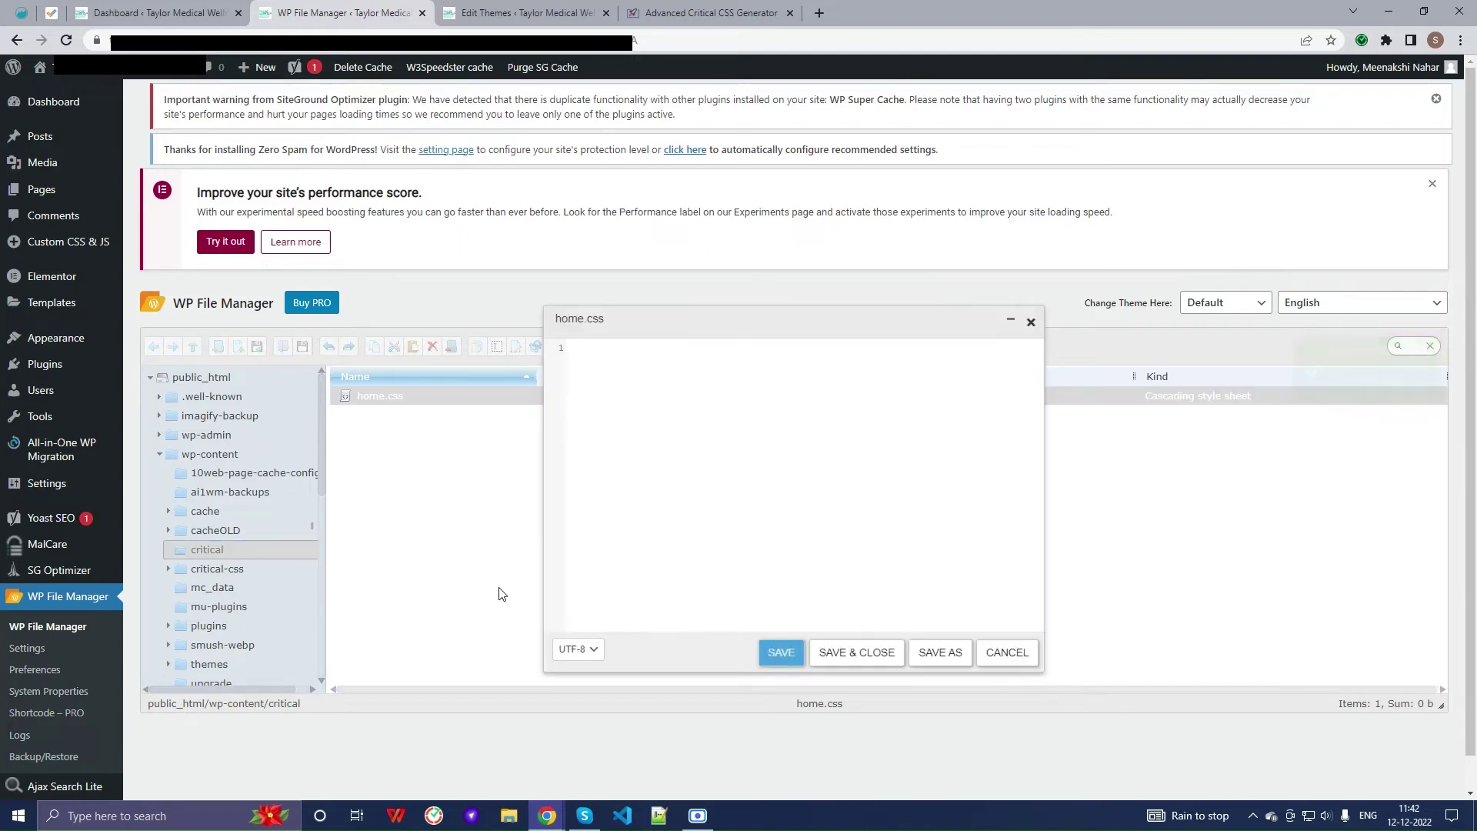
left_click(615, 369)
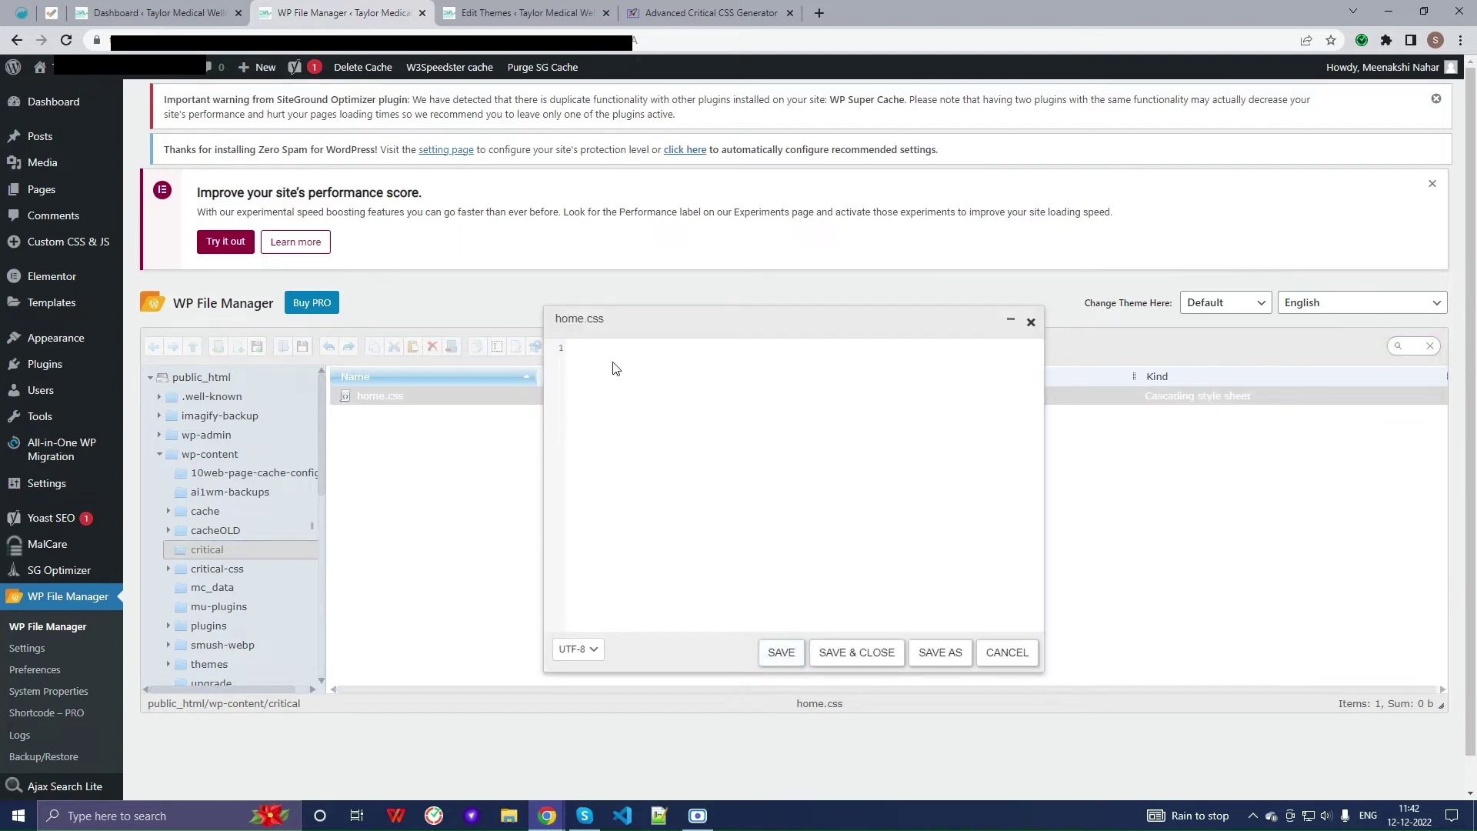
key("ctrl+v")
scroll(797, 594, "down", 5)
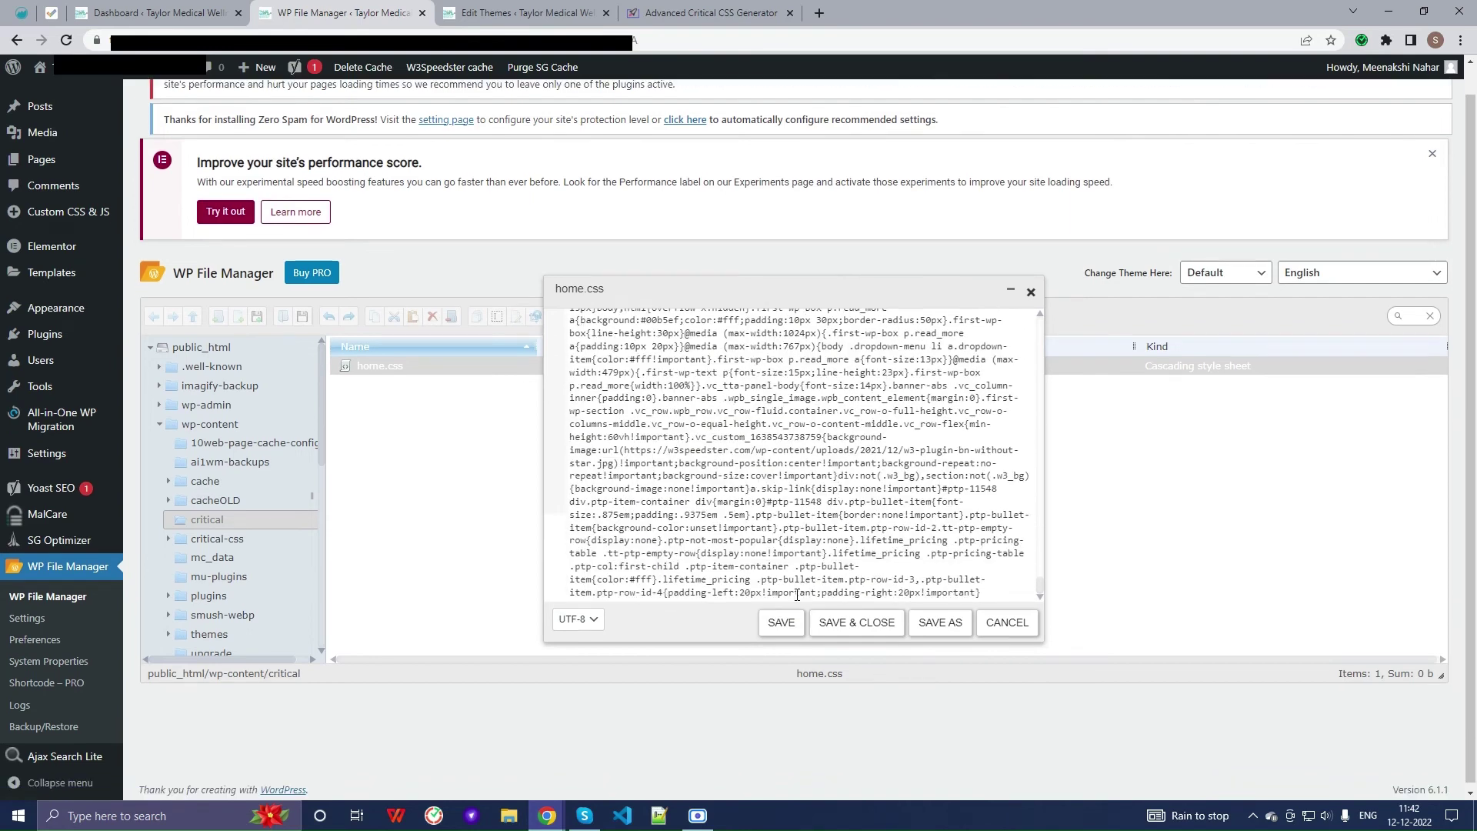
left_click(859, 622)
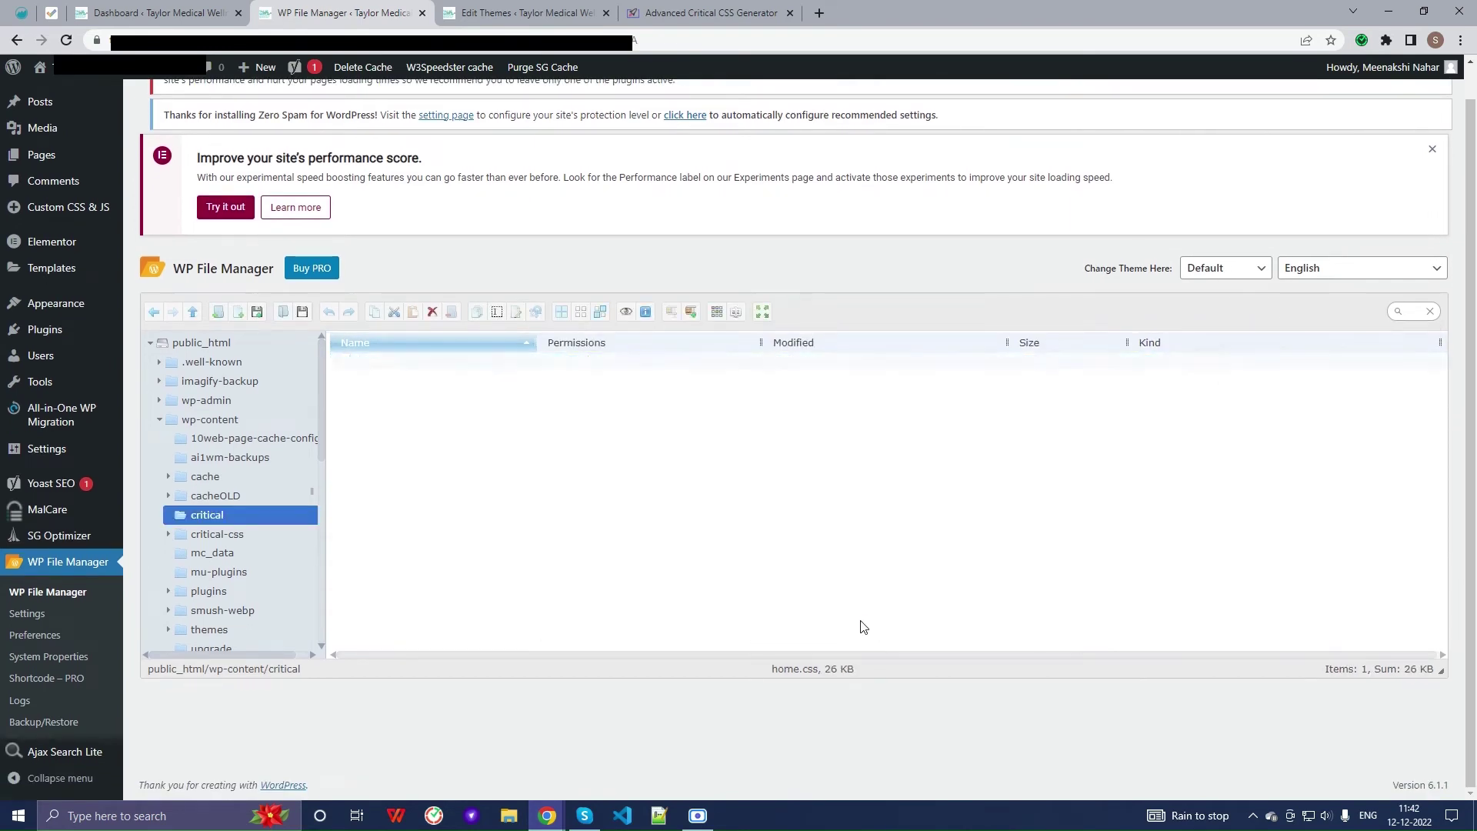
Copy the link address of home.css from its Get Info & Share details.
right_click(419, 359)
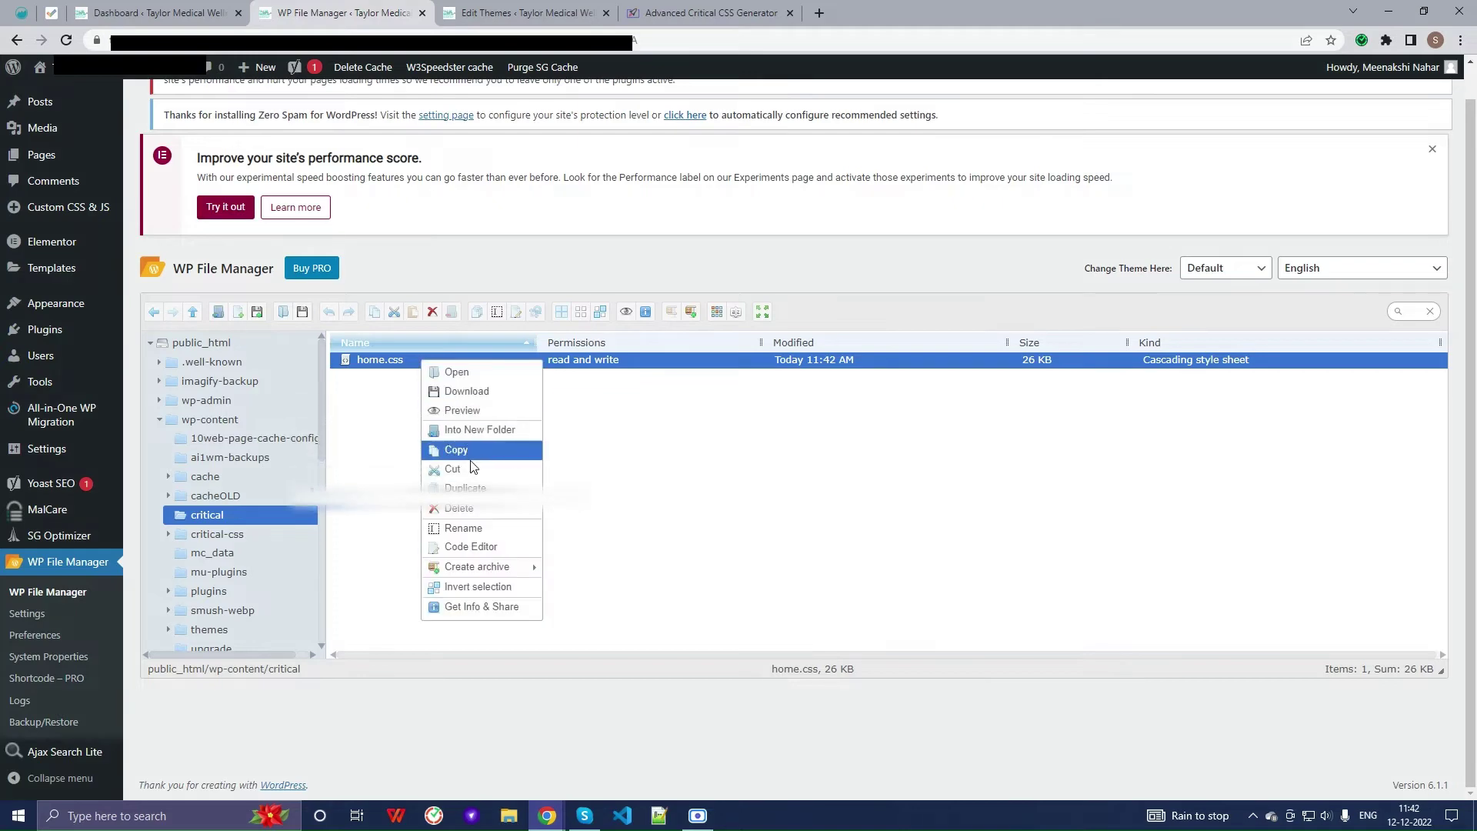
left_click(482, 607)
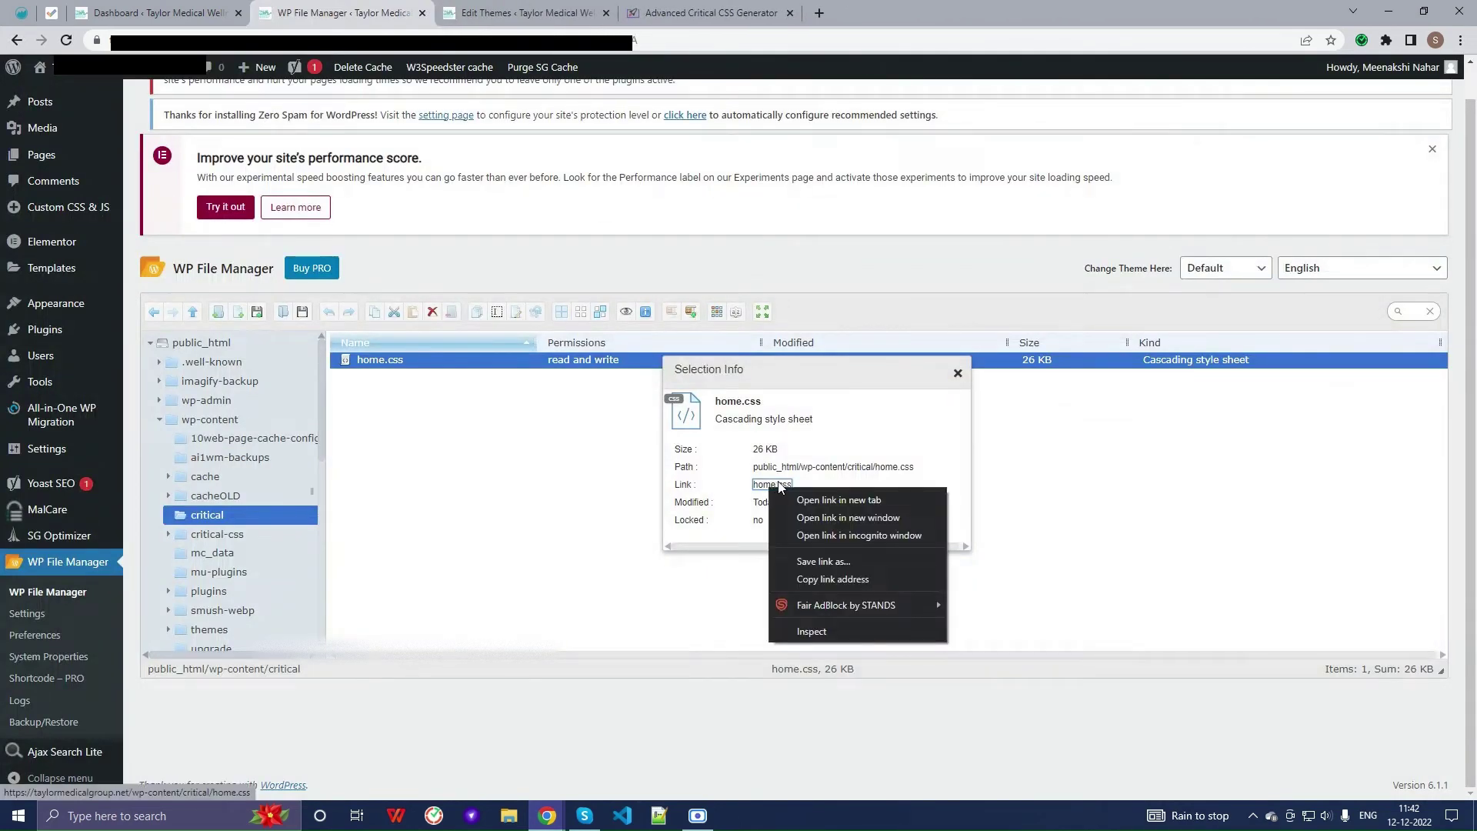
left_click(819, 574)
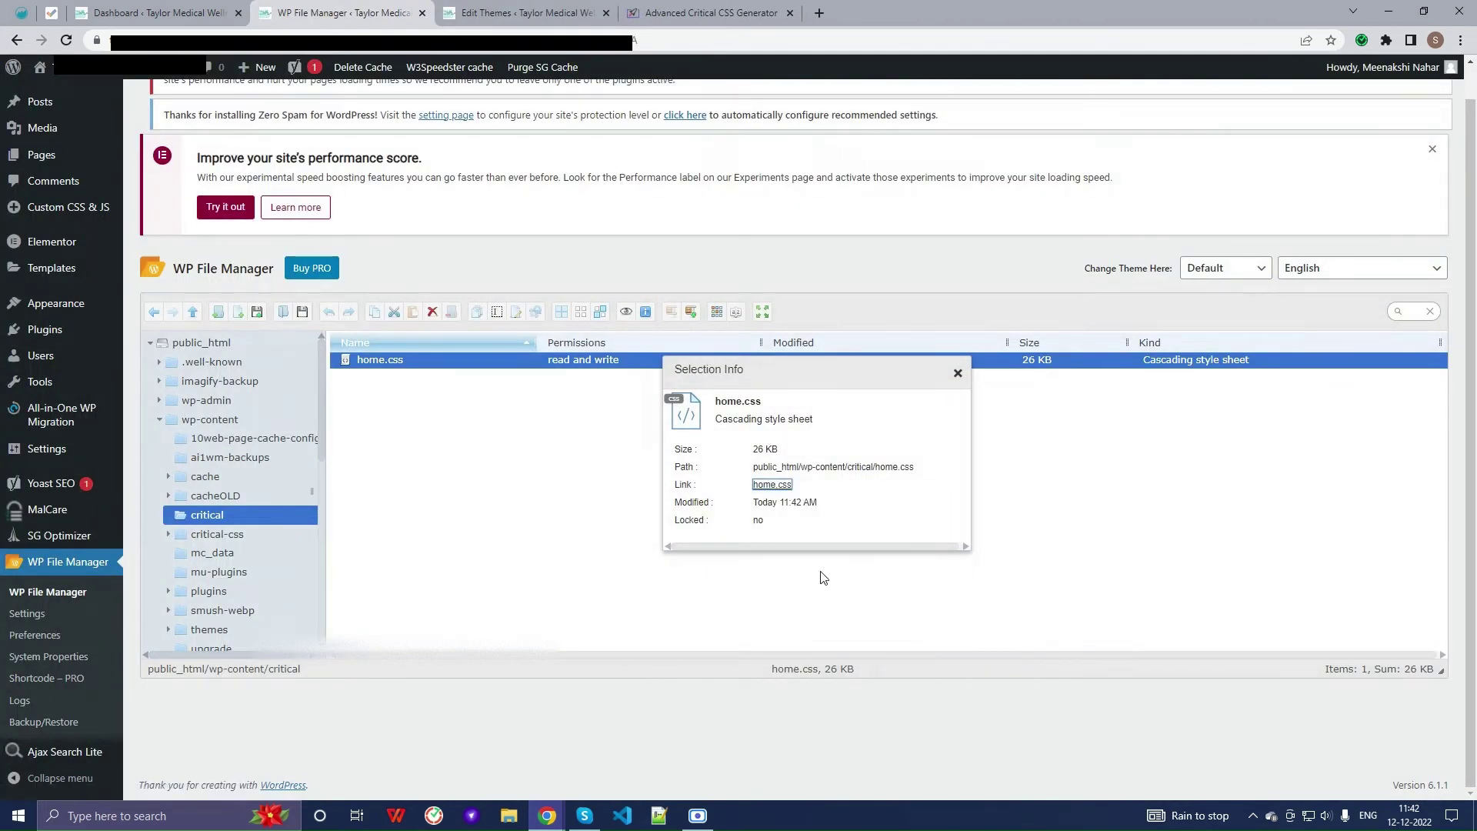
Open header.php from Hello Elementor's theme files in the Edit Themes tab.
left_click(481, 12)
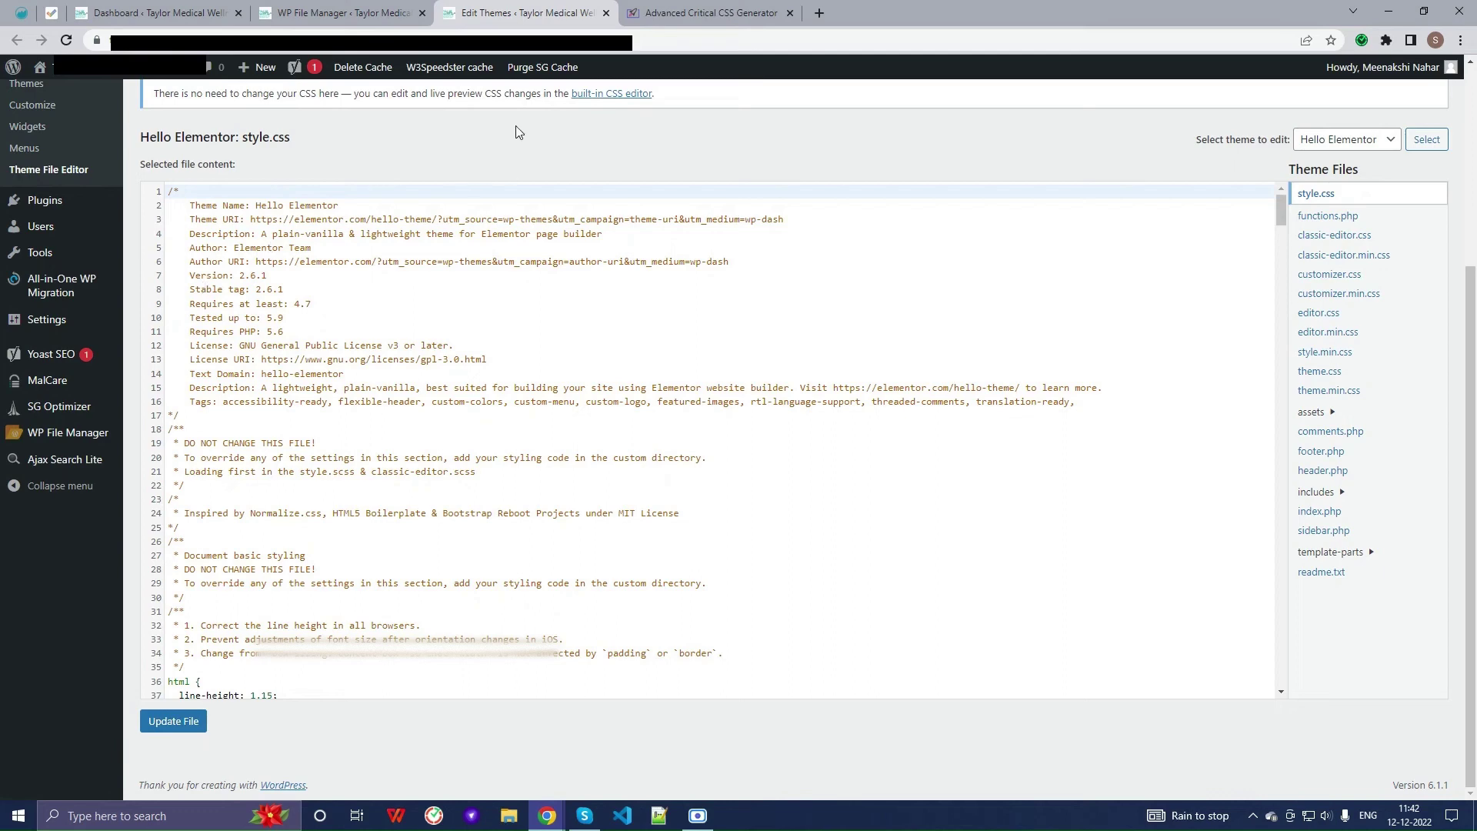
left_click(1352, 471)
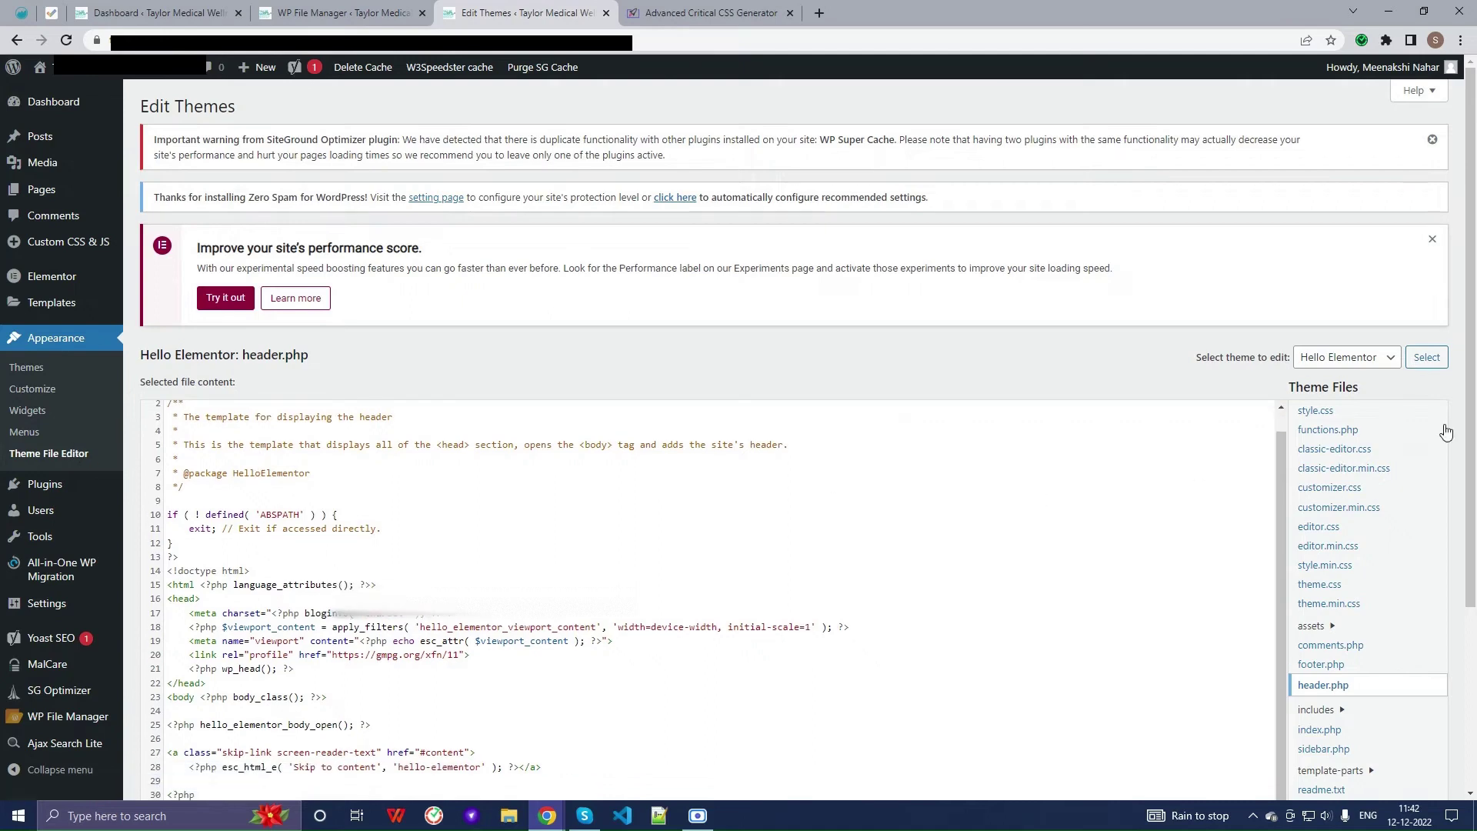
scroll(1446, 432, "down", 3)
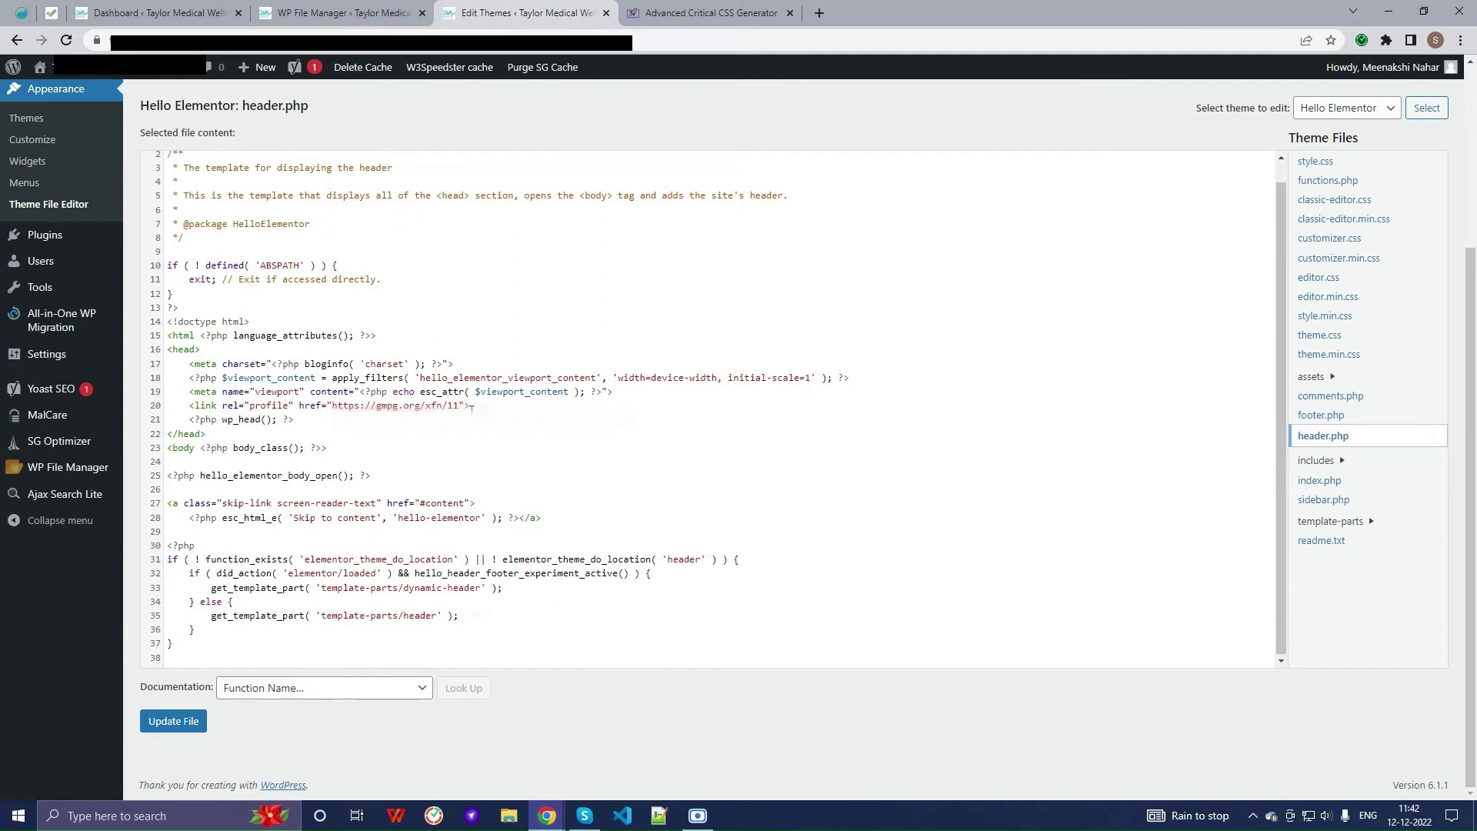
Insert line 21 in header.php: <link rel="preload" href="[home.css URL]" as="style">.
left_click(495, 405)
key("Return")
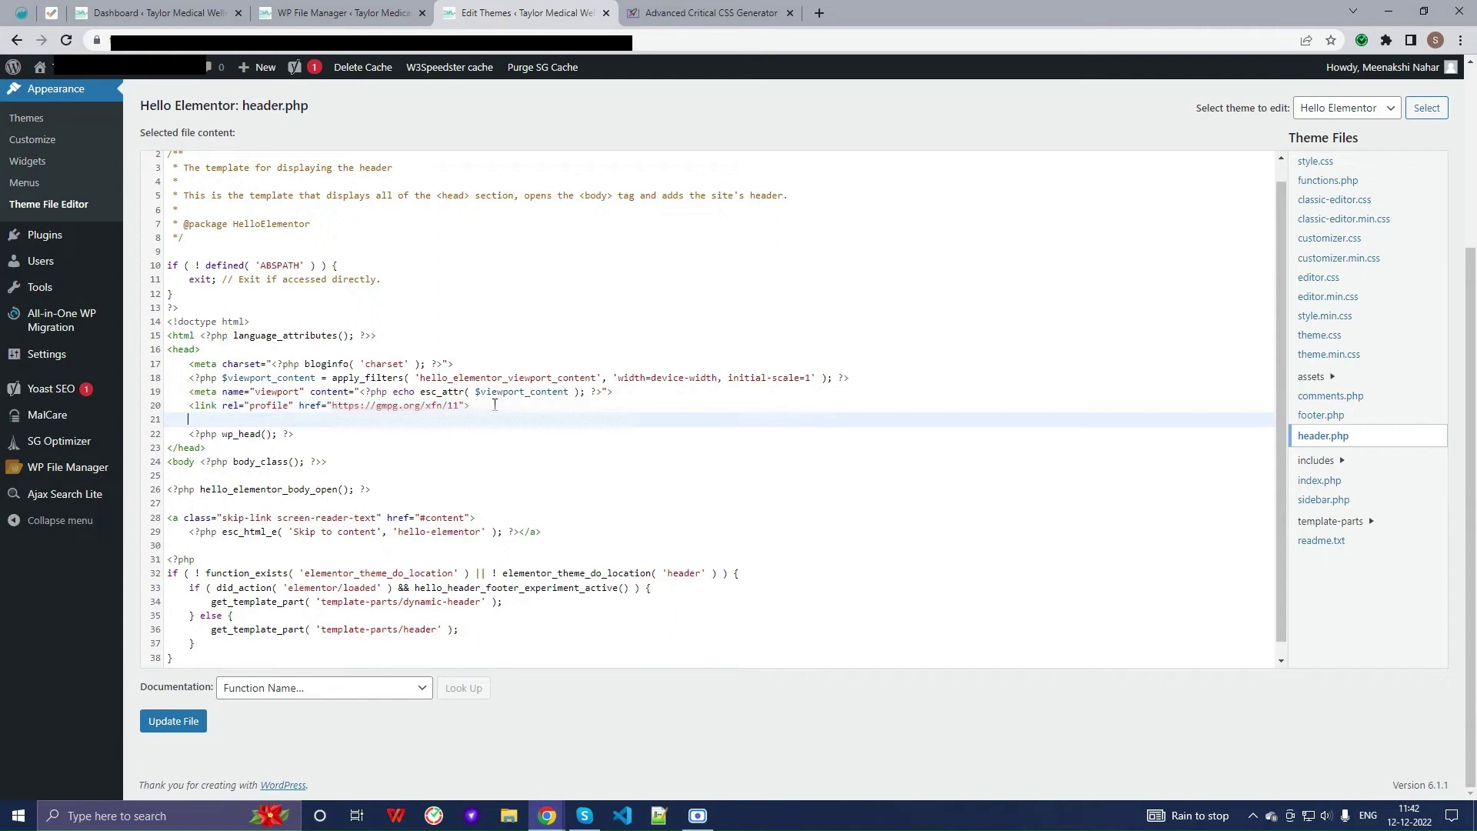
type("<link rel=\"preload\" href")
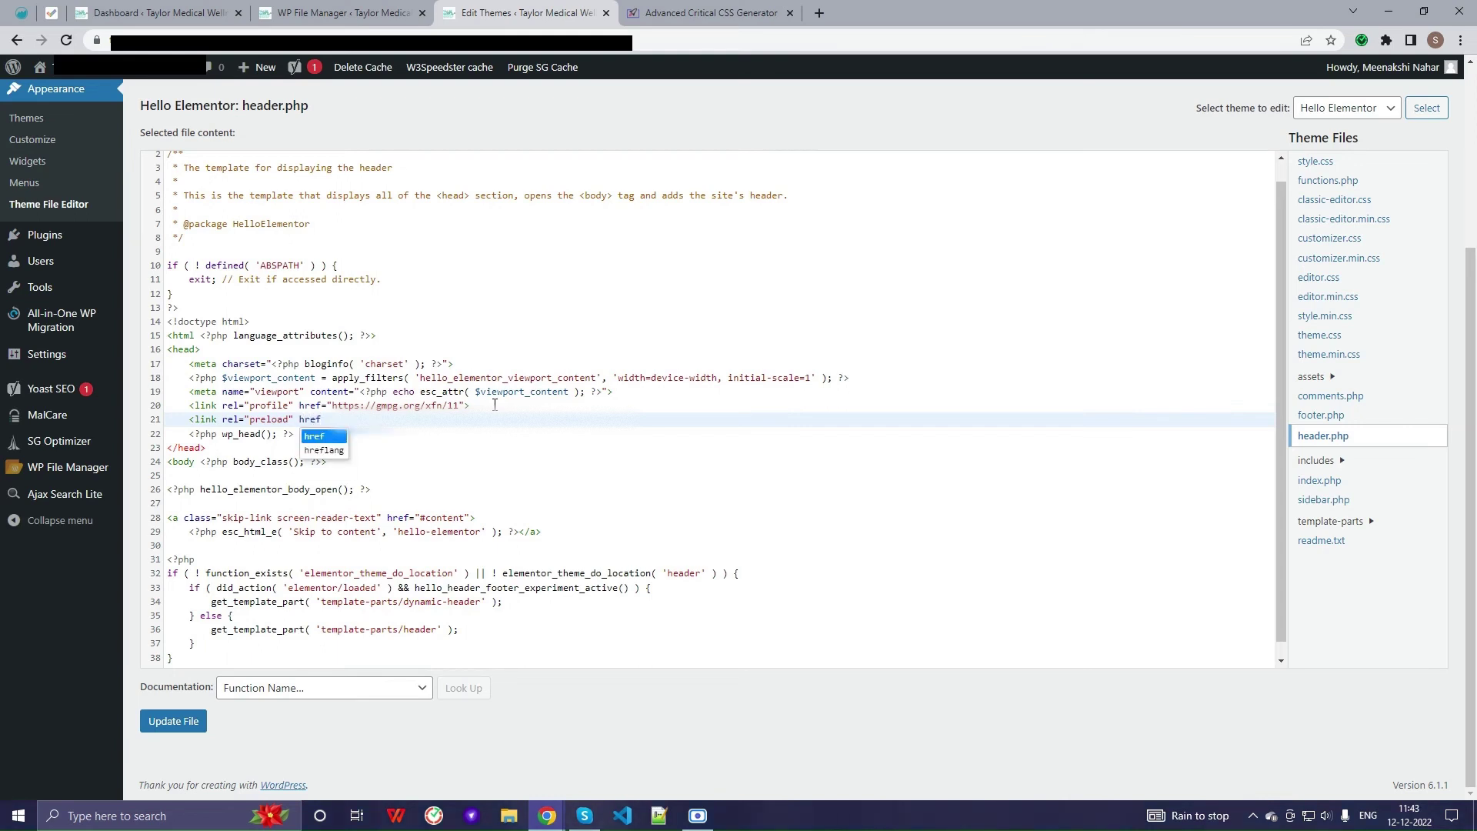
type("=")
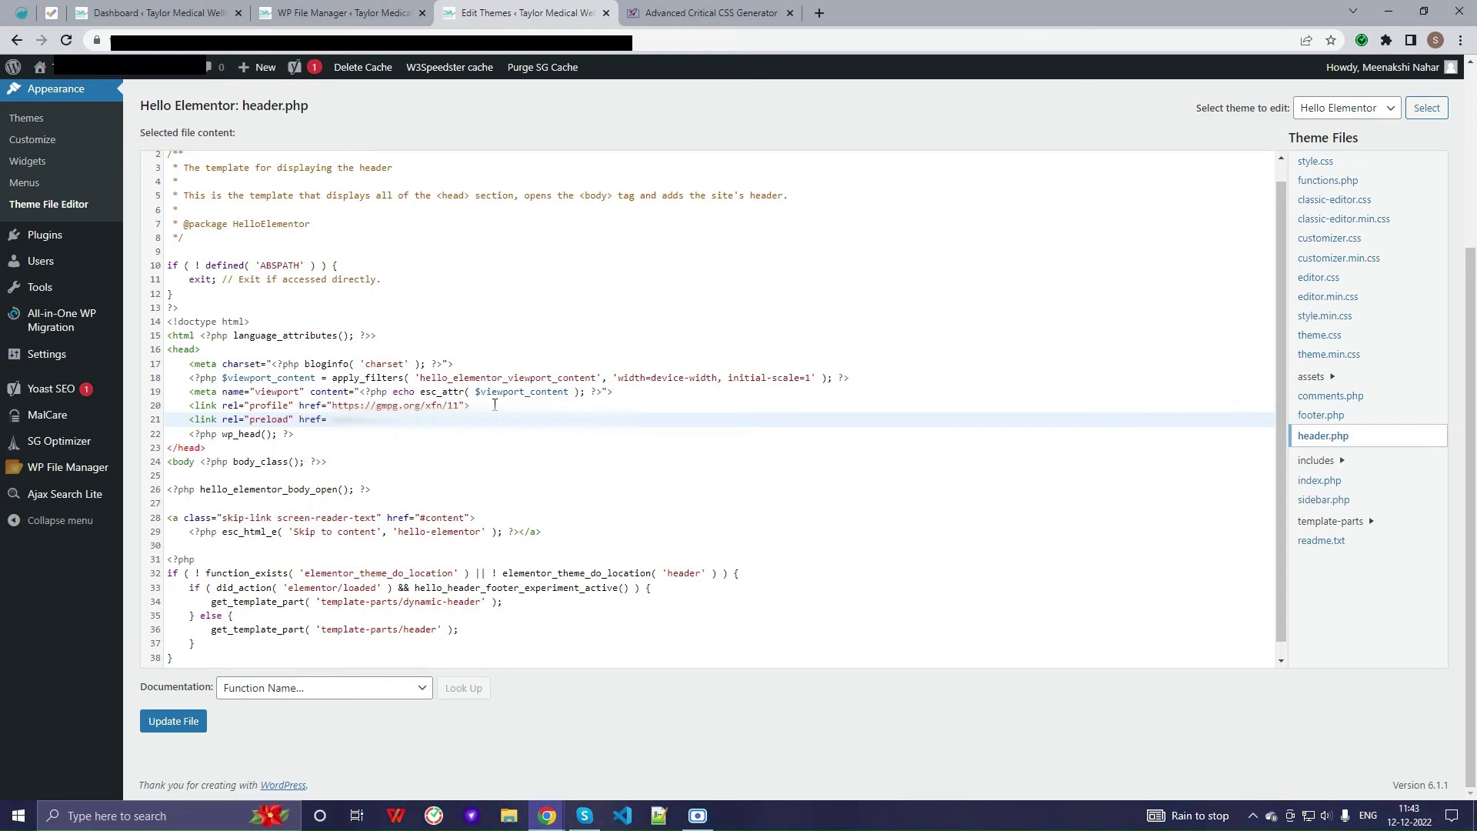
type("\"")
key("ctrl+v")
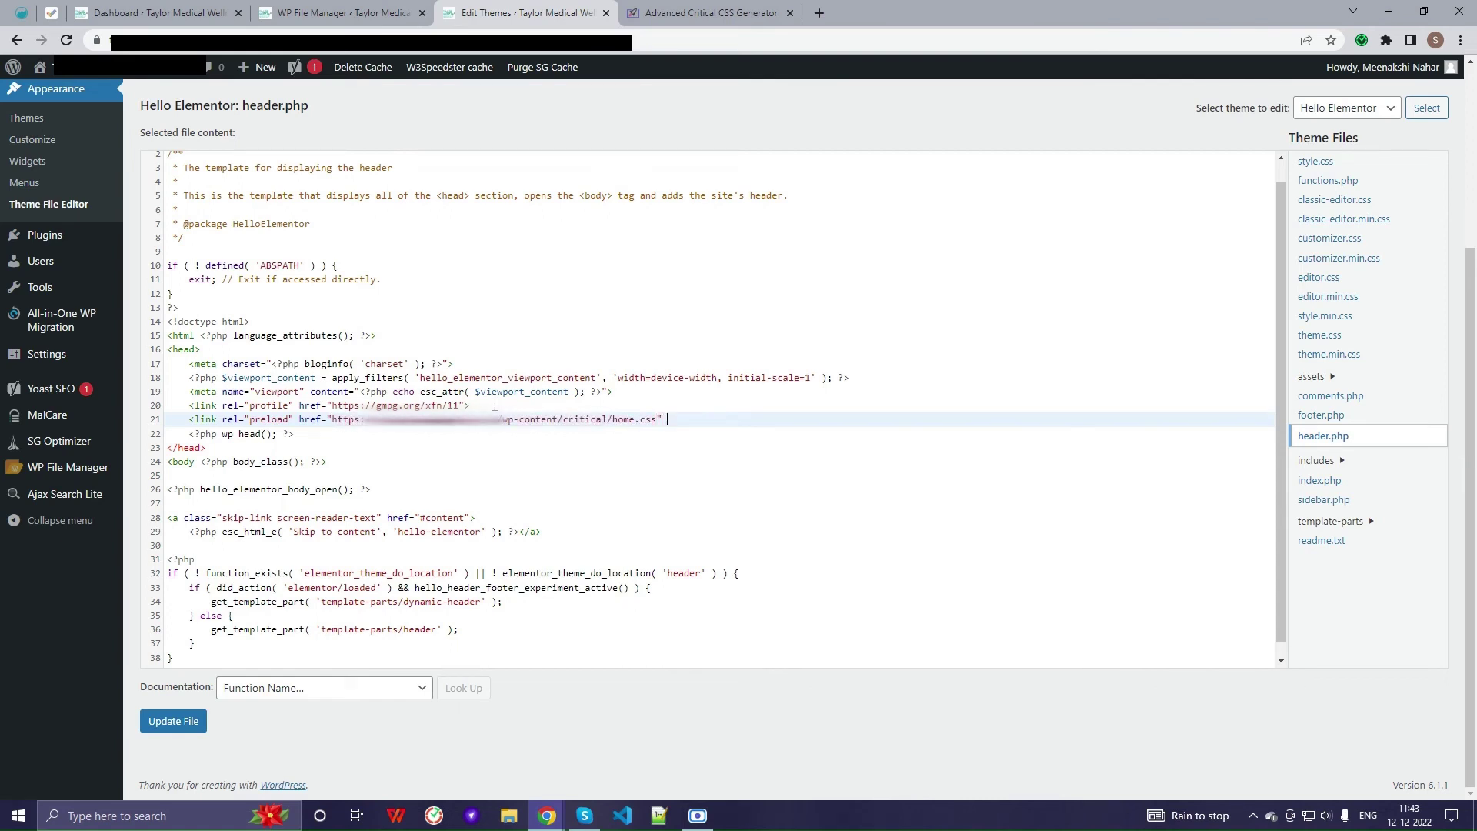
type("as=\"style")
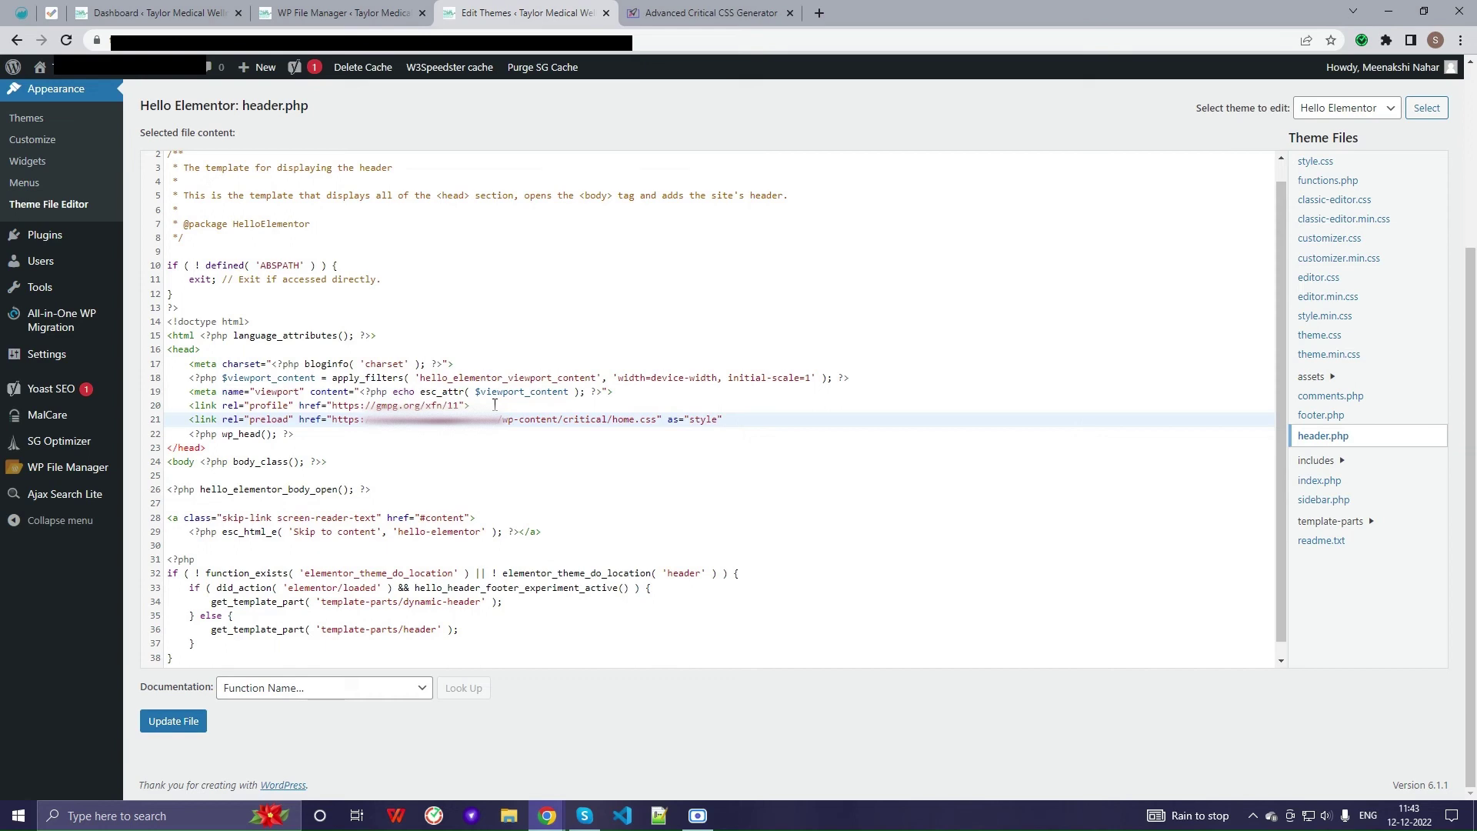